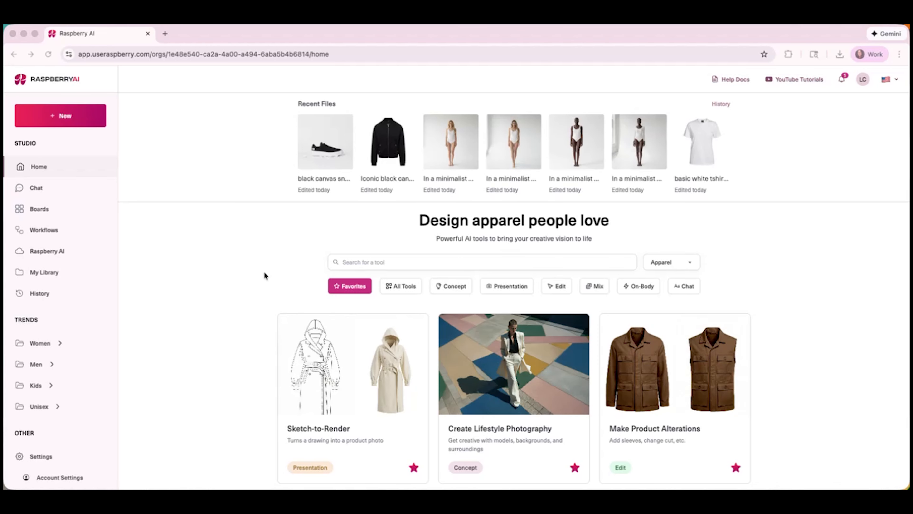
Step: Start a new Concept project with the Lifestyle Photography tool
left_click(53, 121)
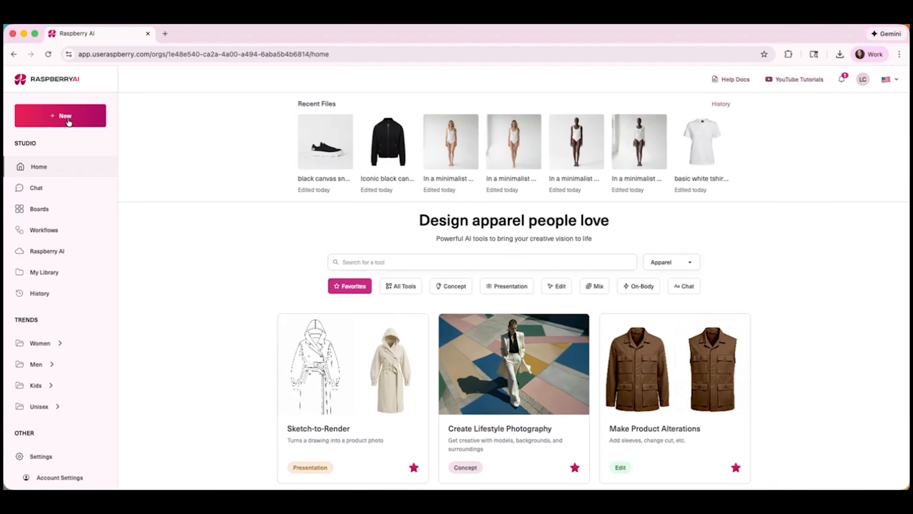
left_click(58, 121)
left_click(69, 140)
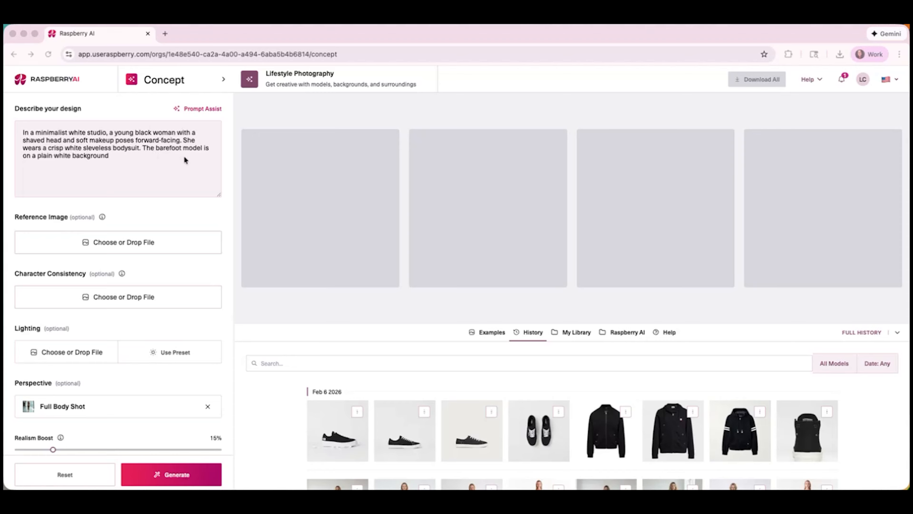
Step: Improve the model description with Prompt Assist, using its first suggestion with the ribbed bodysuit and high-key lighting, and generate the images
left_click(199, 109)
left_click(376, 248)
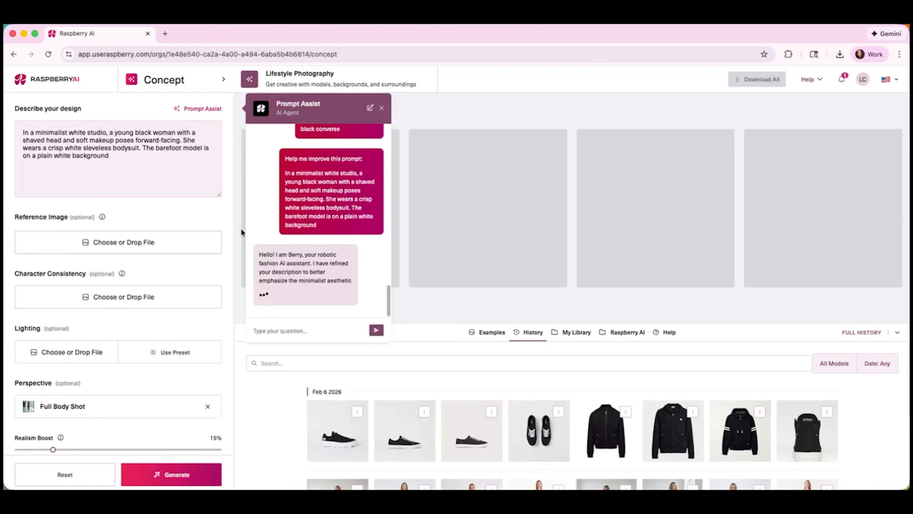
scroll(341, 209, "up", 5)
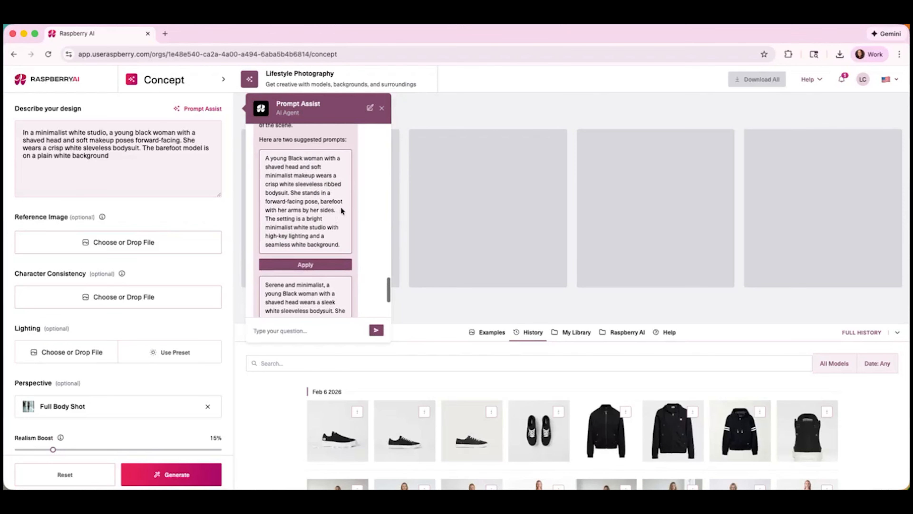
scroll(342, 211, "down", 1)
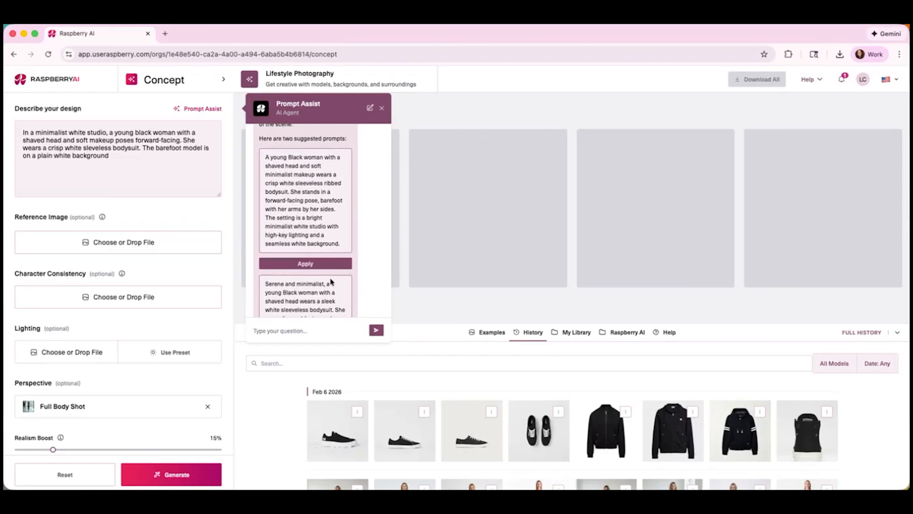
left_click(309, 268)
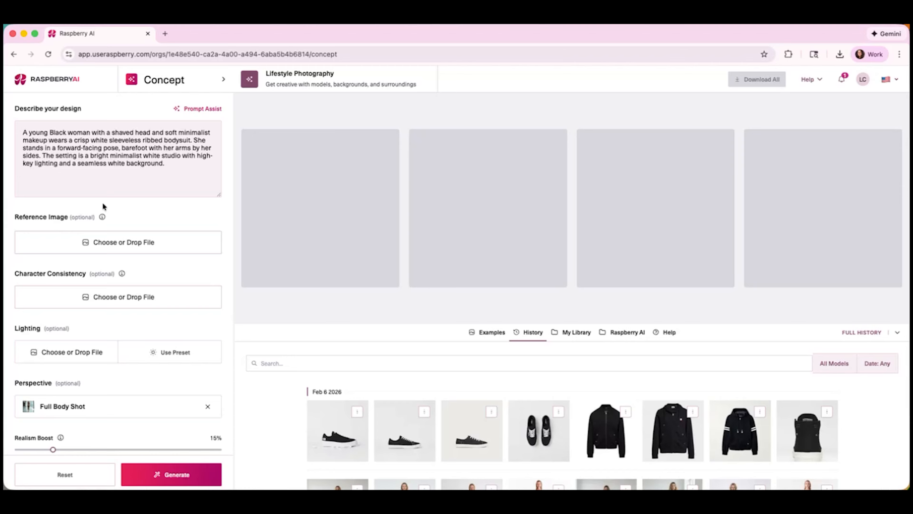
left_click(147, 474)
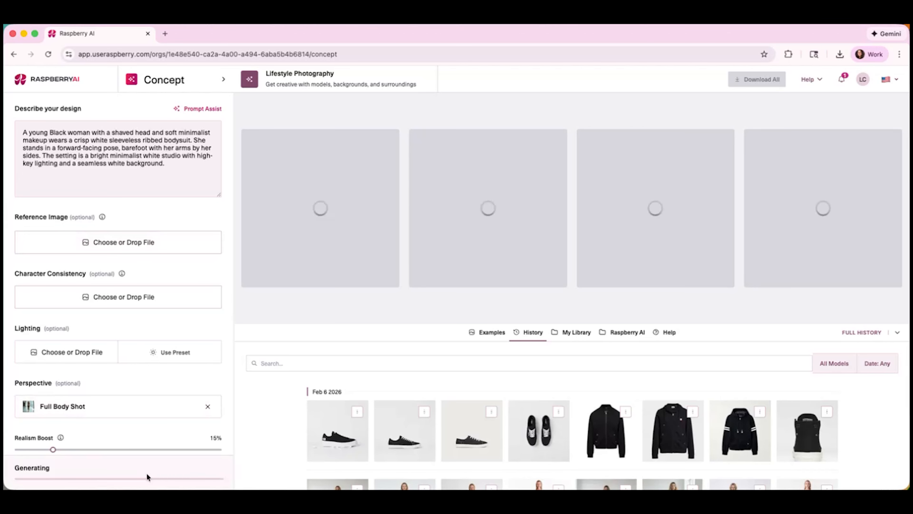
Step: Look through the available perspective presets and lighting presets
left_click(55, 410)
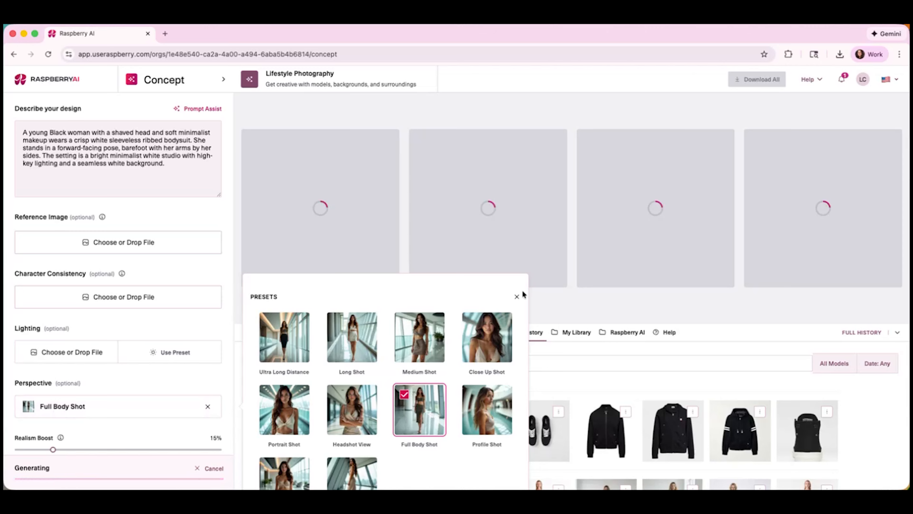
left_click(517, 297)
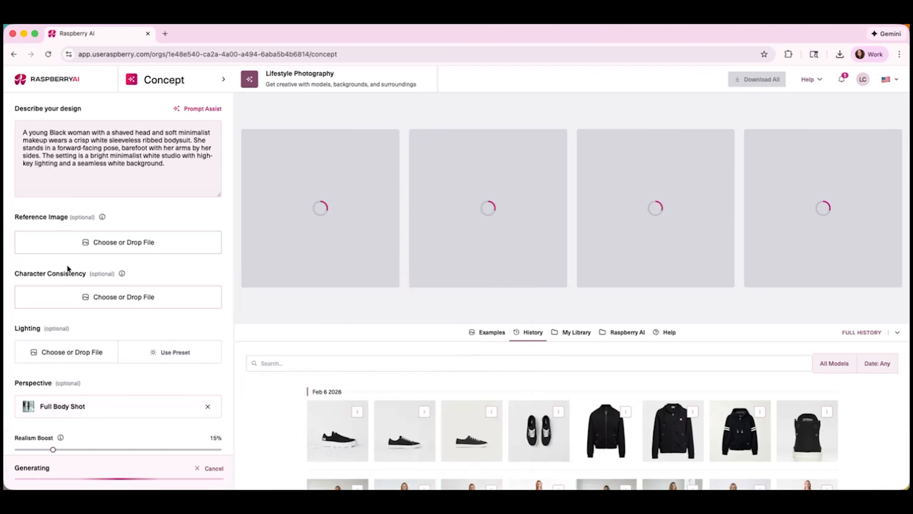
left_click(150, 353)
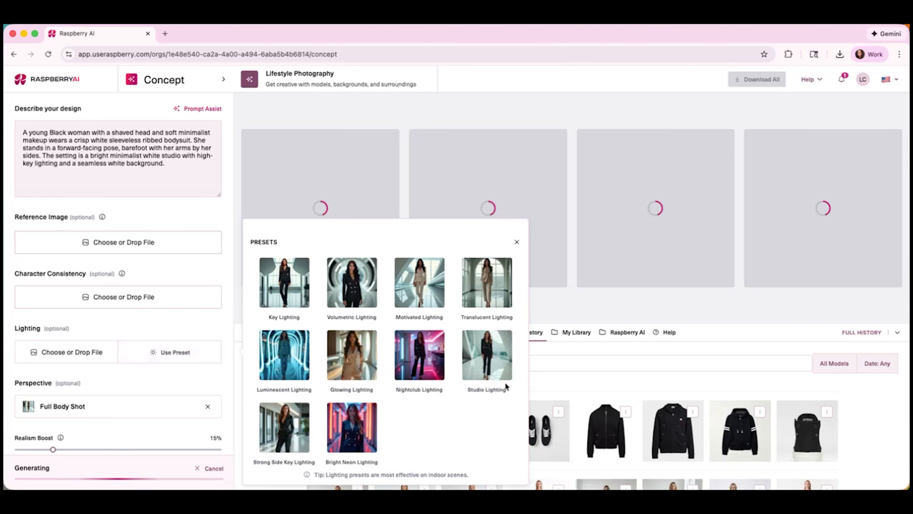
left_click(517, 242)
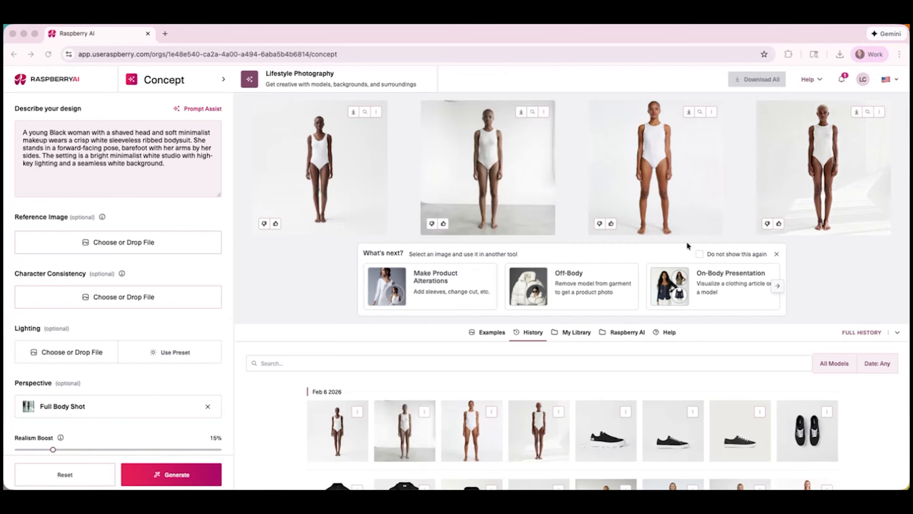
Step: Select the first generated model image and inspect all four results in the enlarged view
left_click(320, 170)
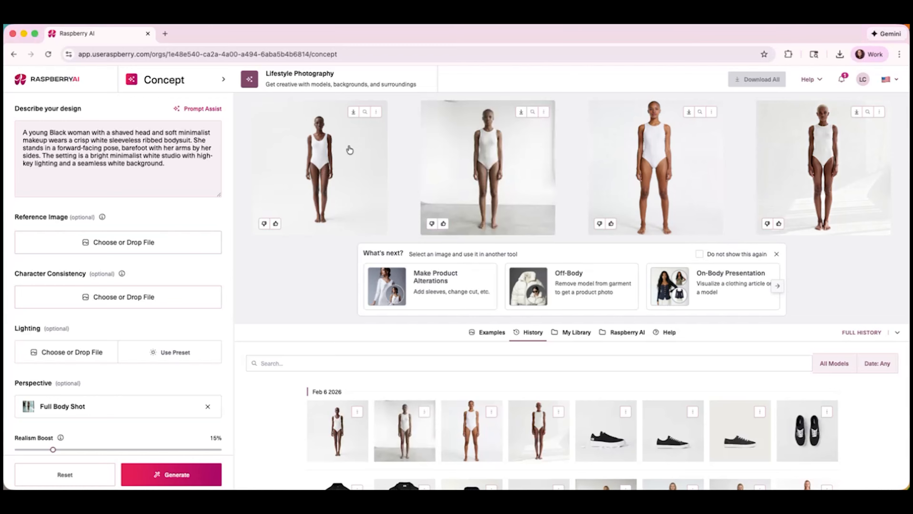
left_click(352, 146)
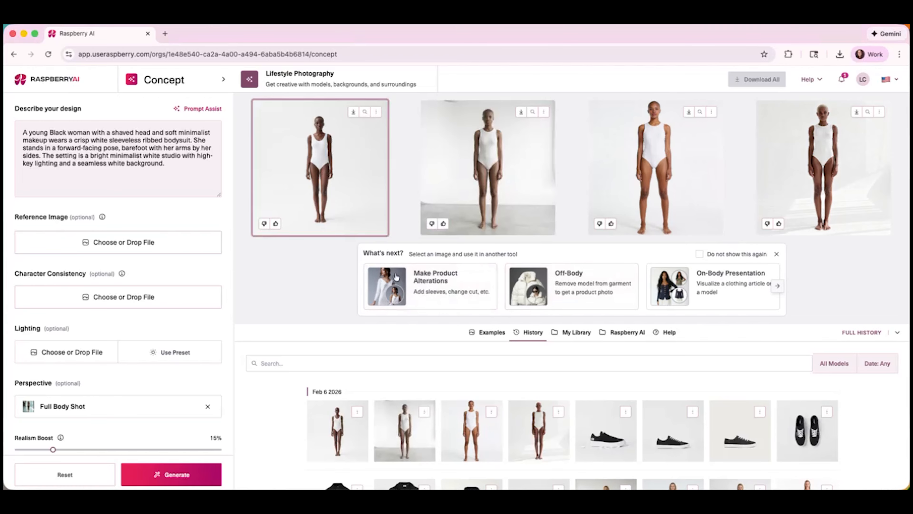
left_click(778, 286)
left_click(366, 113)
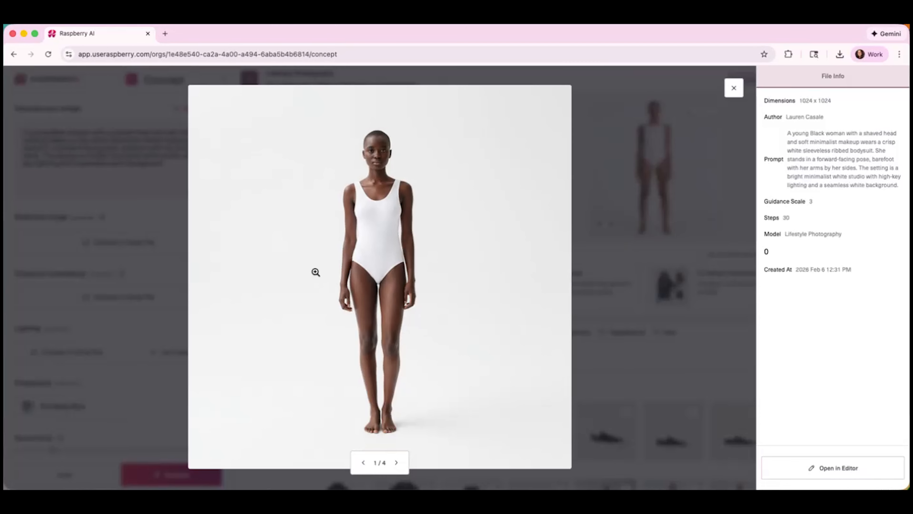
left_click(398, 464)
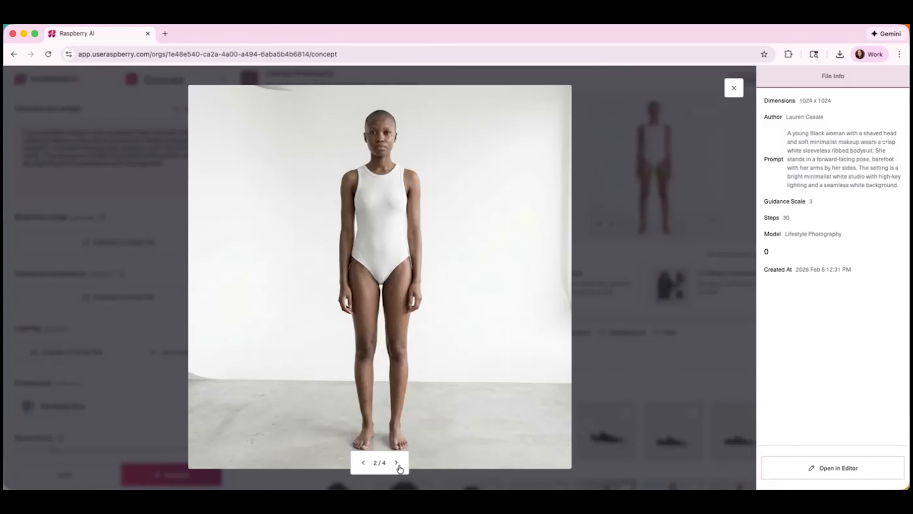
left_click(398, 464)
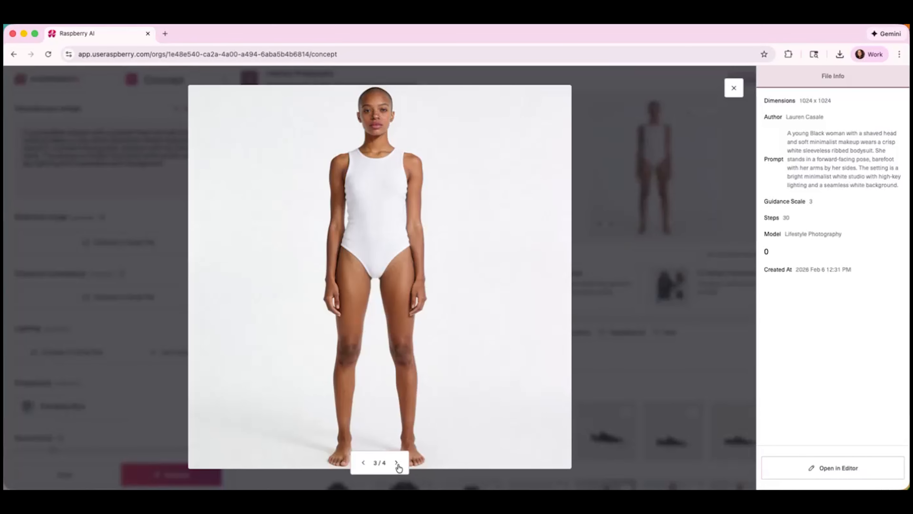
left_click(397, 464)
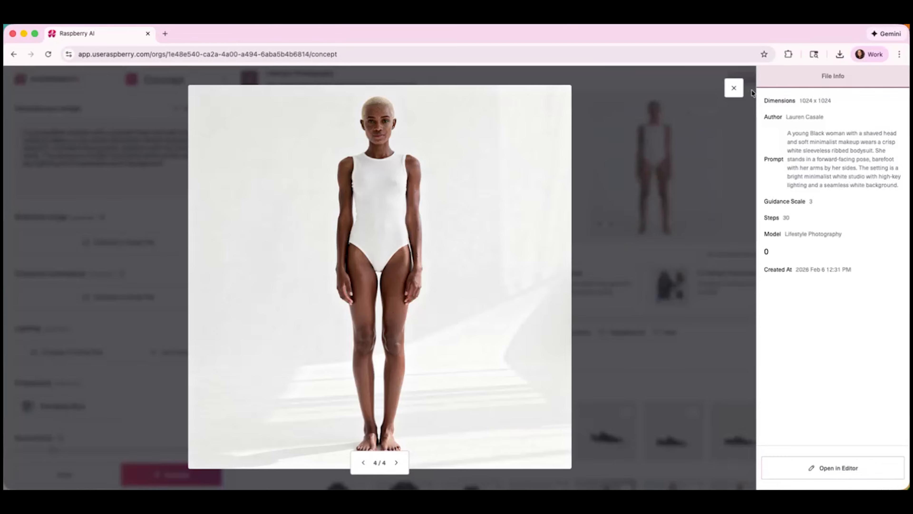
left_click(734, 88)
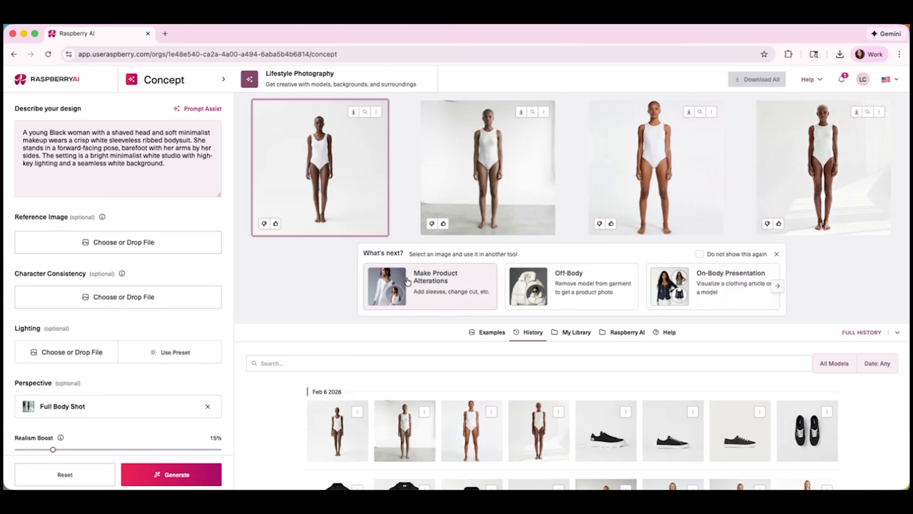
Step: Open the first result in the image editor and prompt "update models pose to a 3/4 view she is very casual and has a hand on her hip"
left_click(375, 114)
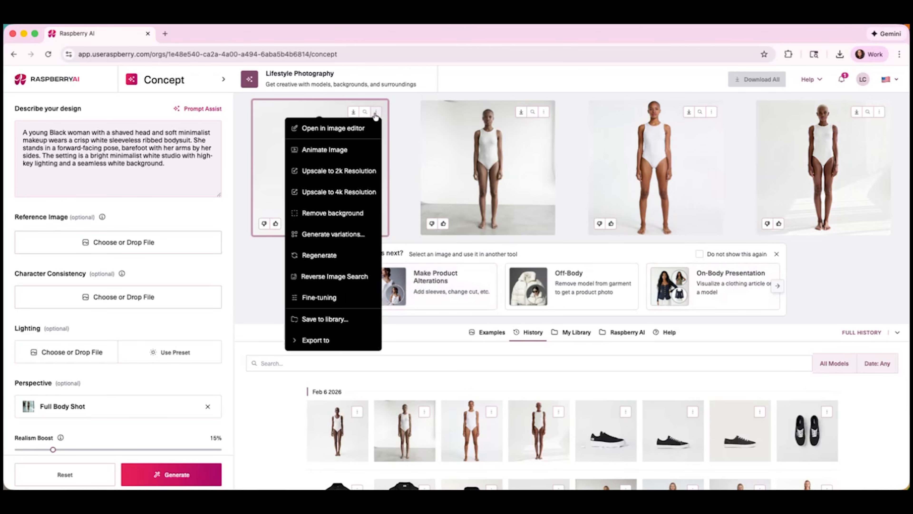
left_click(343, 132)
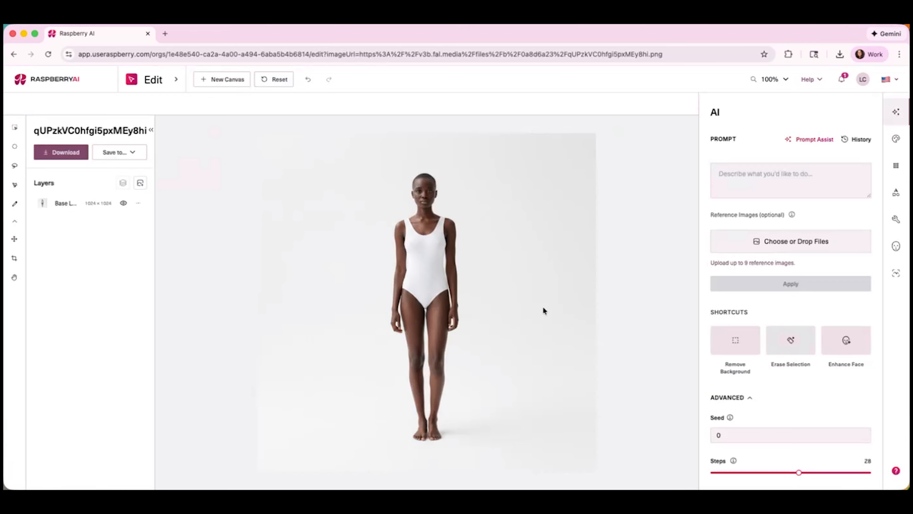
left_click(787, 177)
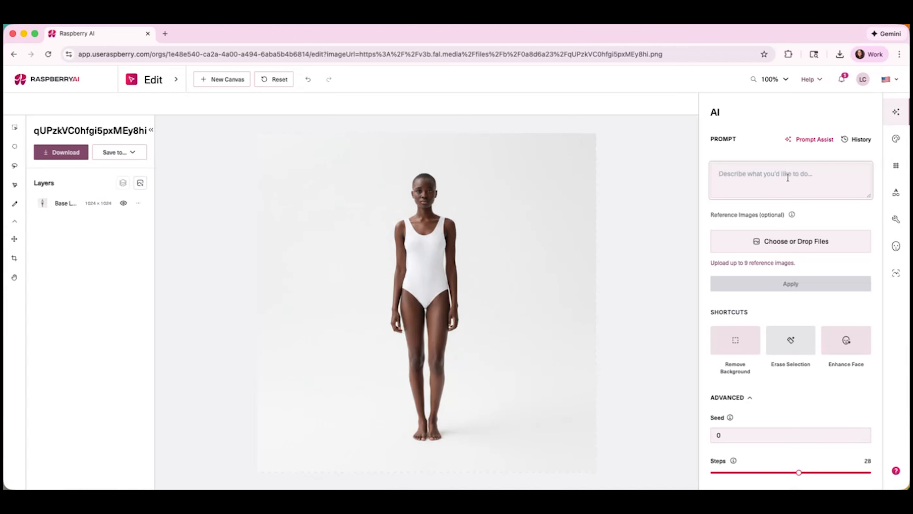
type("update models pose to")
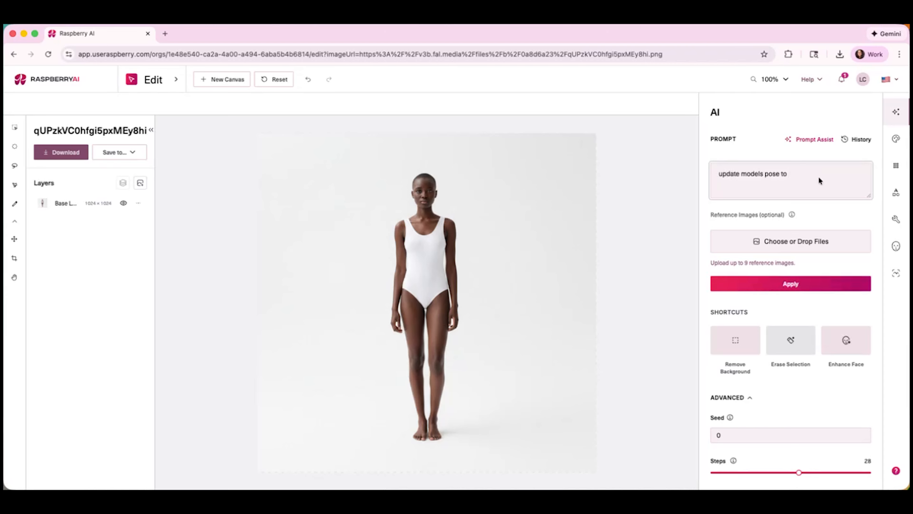
type(" a 3/4 view she is very casual and has a h")
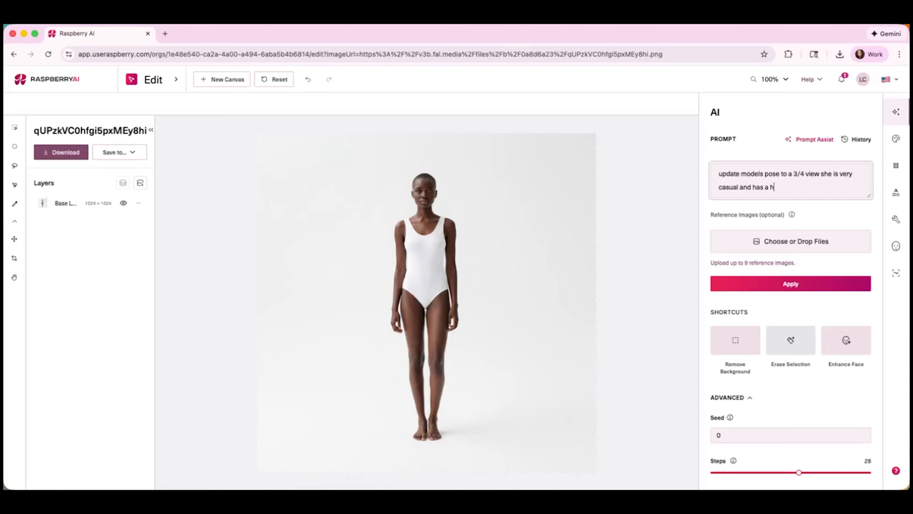
type("and on her hip")
Step: Refine the pose prompt with Prompt Assist and apply its first suggestion, the casual 3/4 view with one hand resting on her hip
left_click(814, 140)
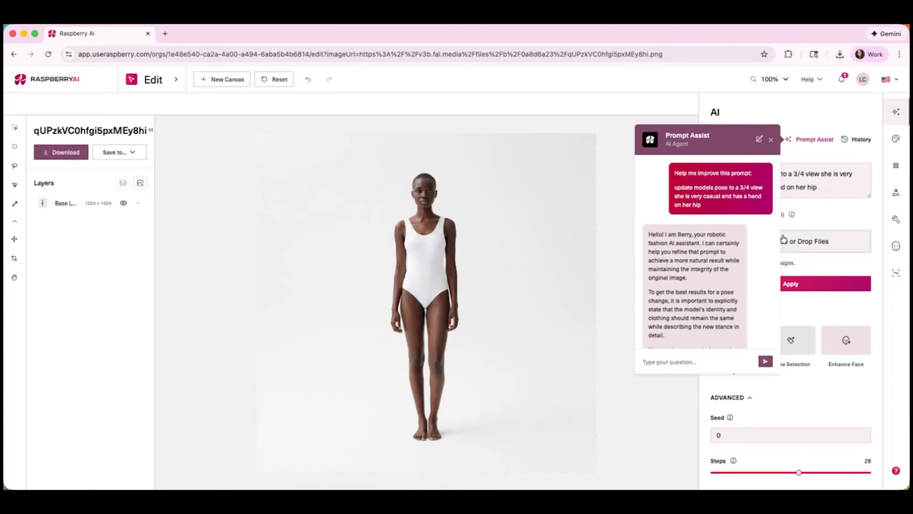
scroll(708, 287, "down", 10)
scroll(708, 287, "down", 2)
scroll(707, 288, "up", 3)
scroll(707, 288, "up", 4)
scroll(707, 288, "down", 2)
scroll(707, 287, "down", 1)
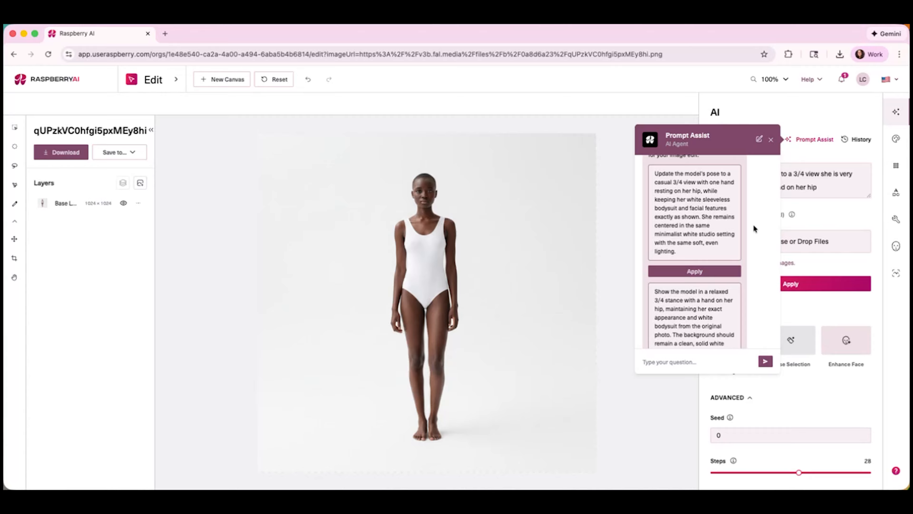
left_click(692, 274)
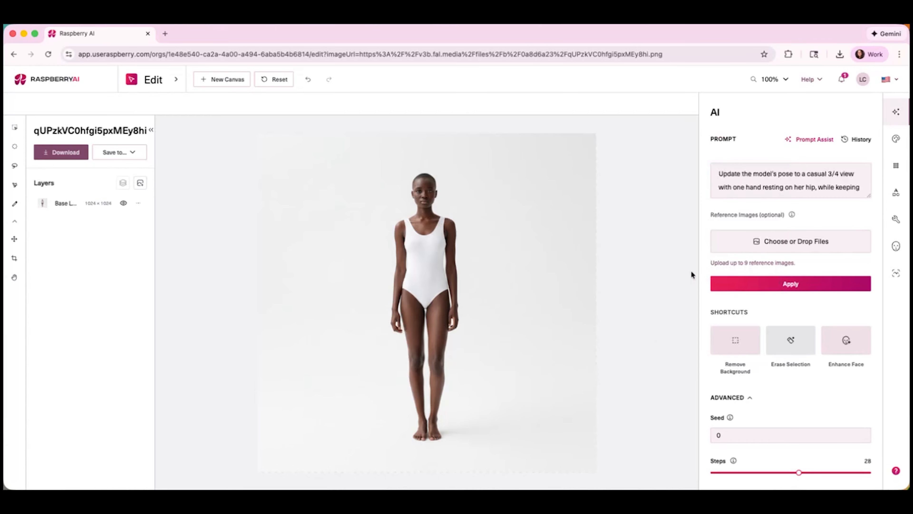
Step: Run the pose edit on the model image and confirm the first of the generated variants
left_click_drag(869, 194, 871, 254)
left_click(796, 341)
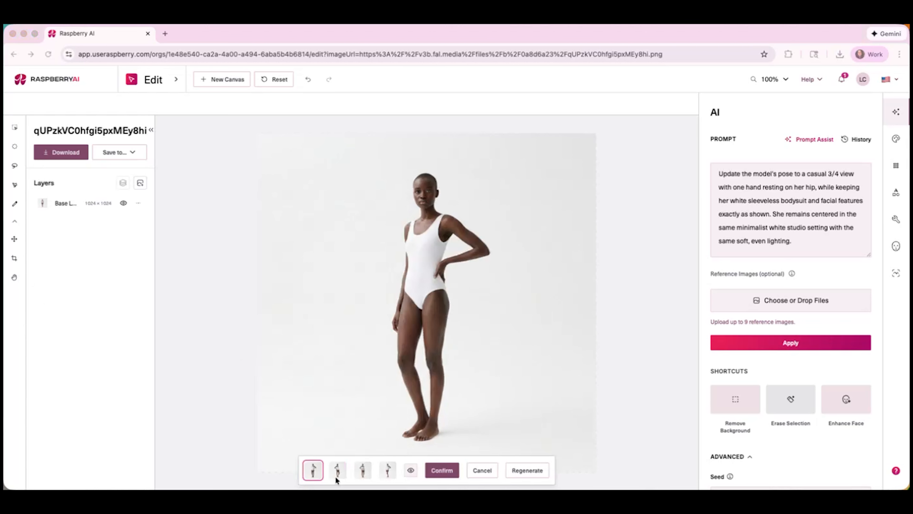
left_click(337, 467)
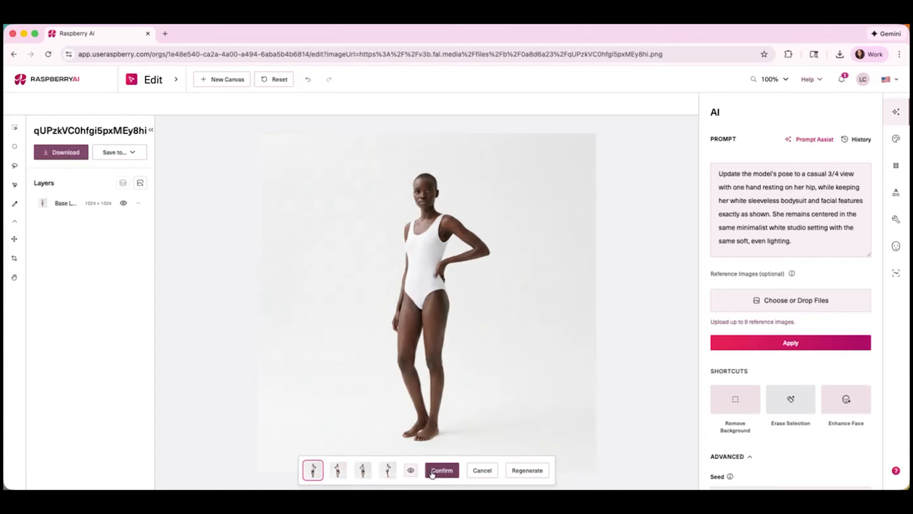
left_click(442, 468)
Step: Save the edited image to the open model folder in My Library as a PNG named "Model 1 - 3 Quarter View"
left_click(123, 154)
left_click(125, 171)
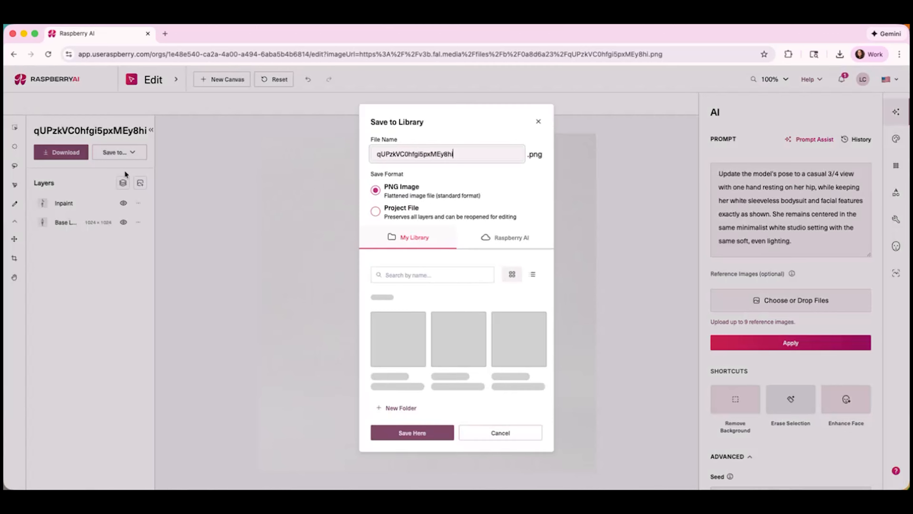
left_click_drag(460, 124, 301, 120)
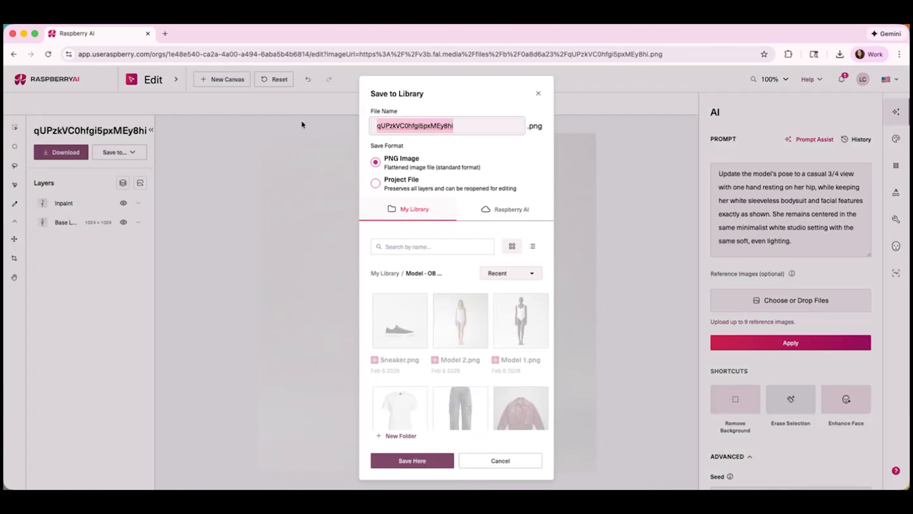
type("Model 21")
key("BackSpace")
key("BackSpace")
type("1 ")
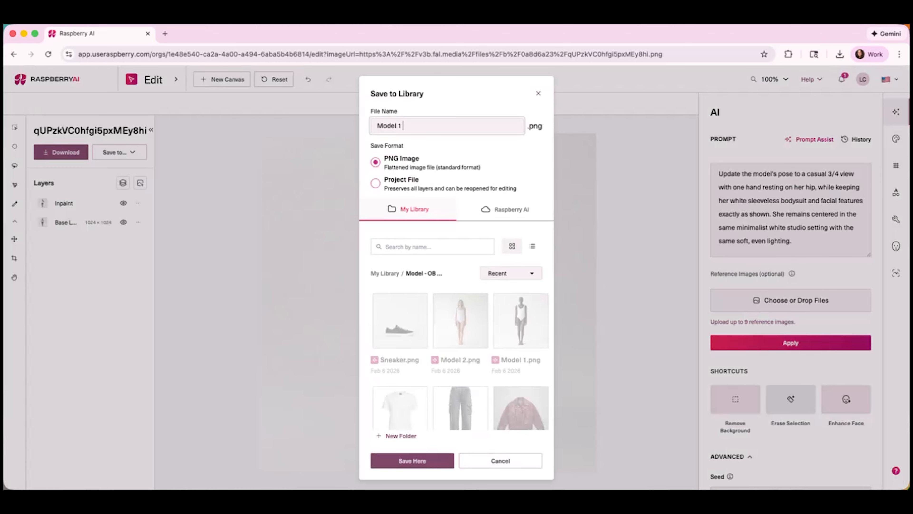
type("3/")
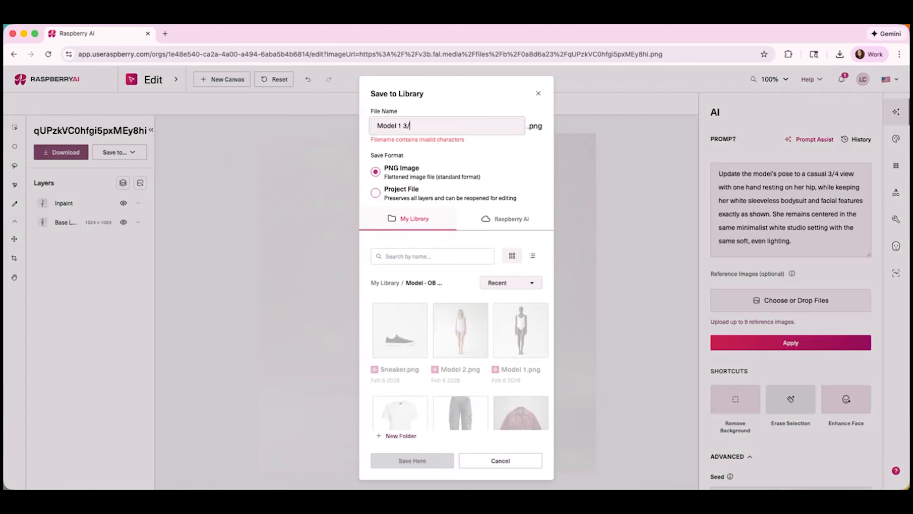
key("BackSpace")
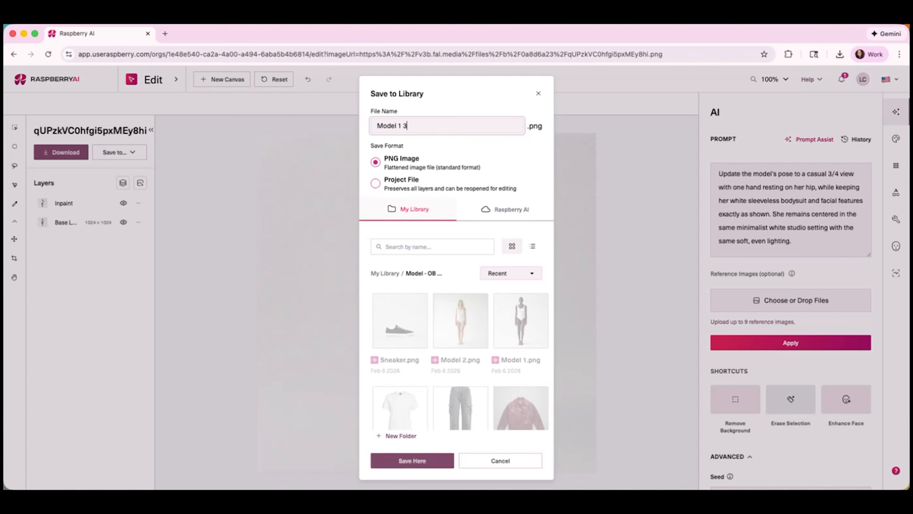
key("BackSpace")
type("Thre")
key("BackSpace")
key("BackSpace")
key("BackSpace")
type("- 3 Quarter View")
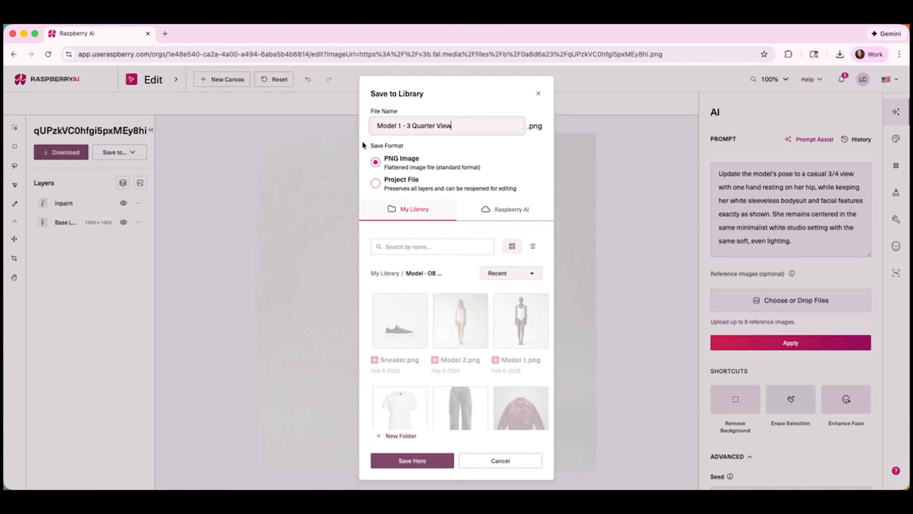
left_click(414, 467)
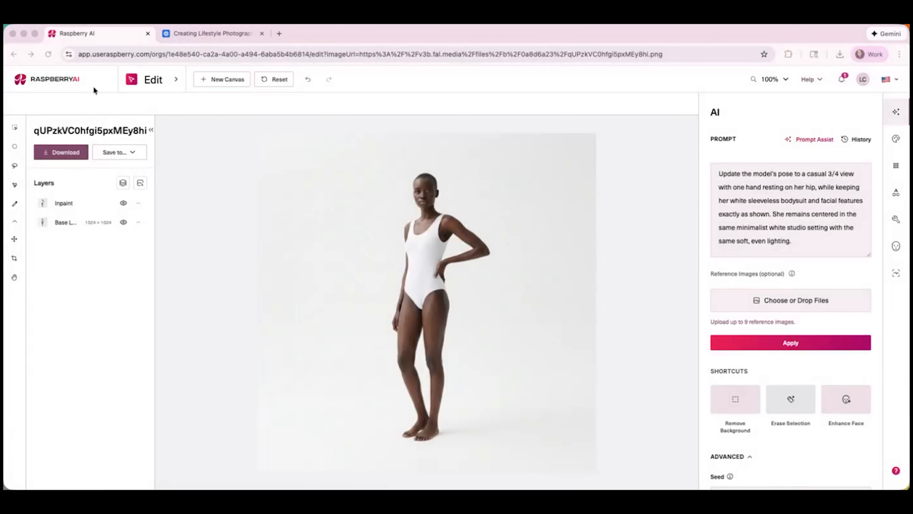
Step: Return to the home page and start a new concept design
left_click(70, 78)
left_click(70, 120)
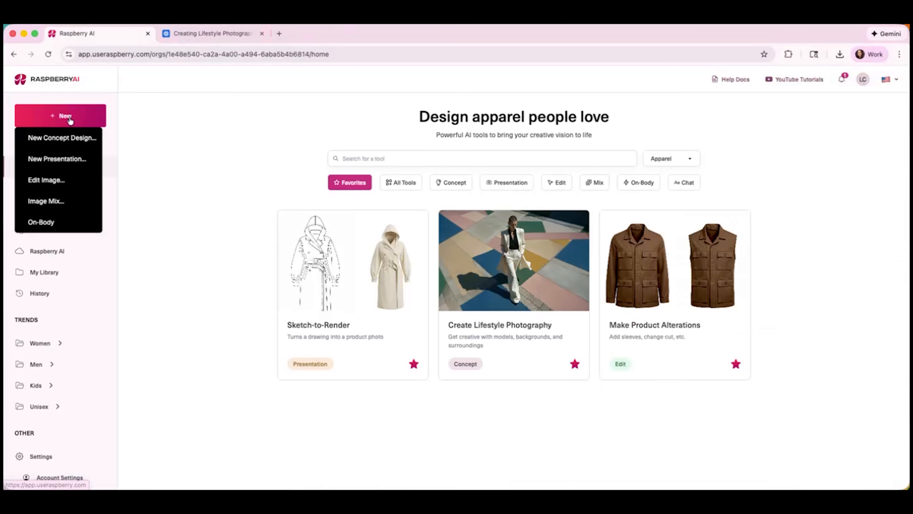
left_click(68, 137)
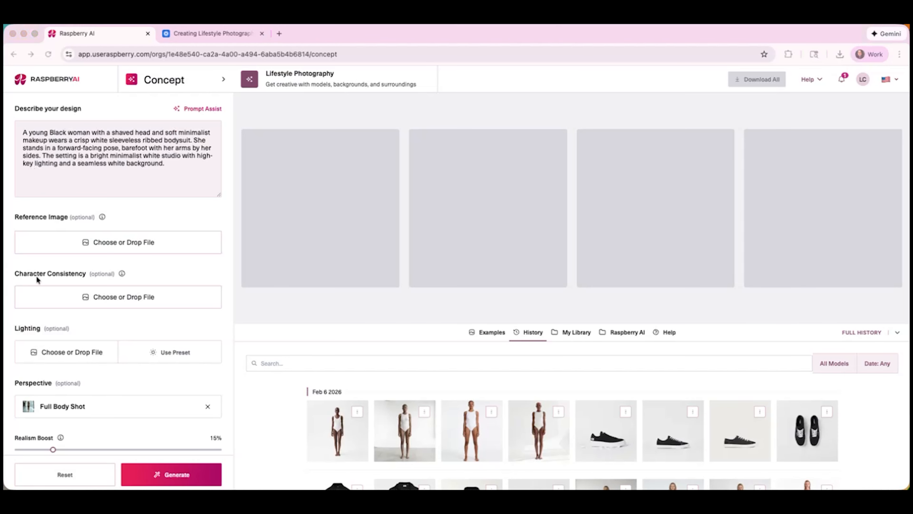
Step: Change the prompt's opening description to "A young blond haired blue eyed model with long straight hair," and generate the images
left_click(89, 135)
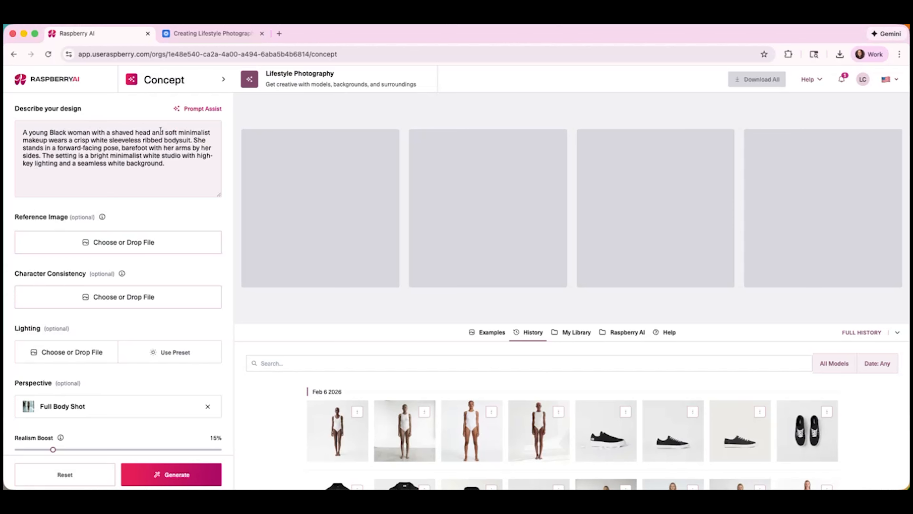
left_click_drag(164, 132, 29, 134)
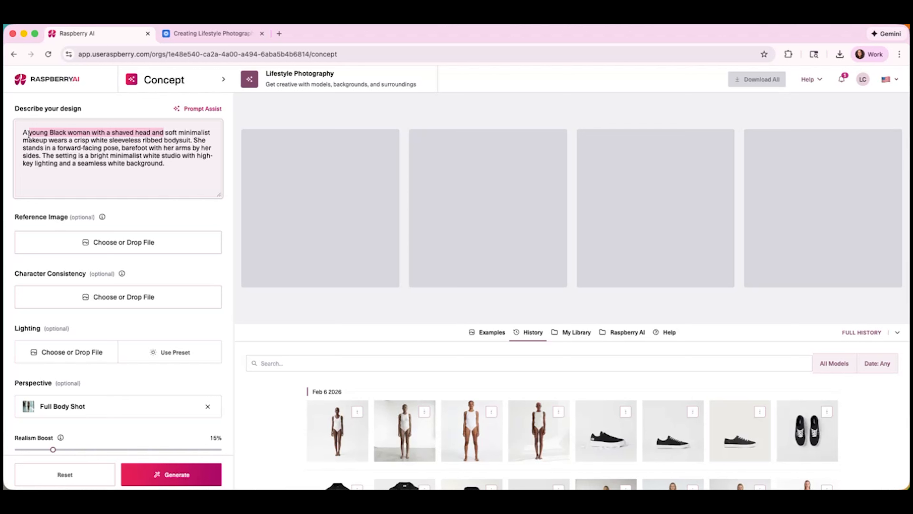
type("young blond haired blue eyed mosel")
key("BackSpace")
key("BackSpace")
key("BackSpace")
type("del with long shr")
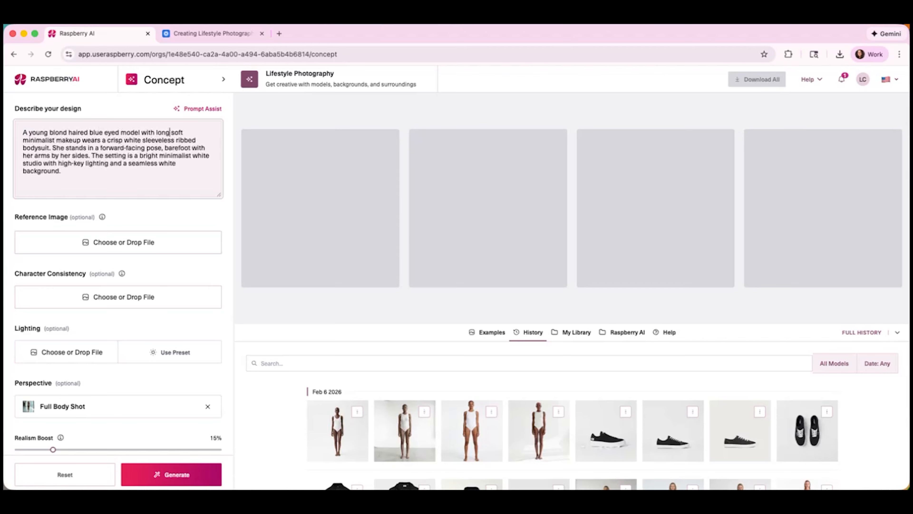
key("BackSpace")
key("BackSpace")
type("trais")
key("BackSpace")
type("ght hair,")
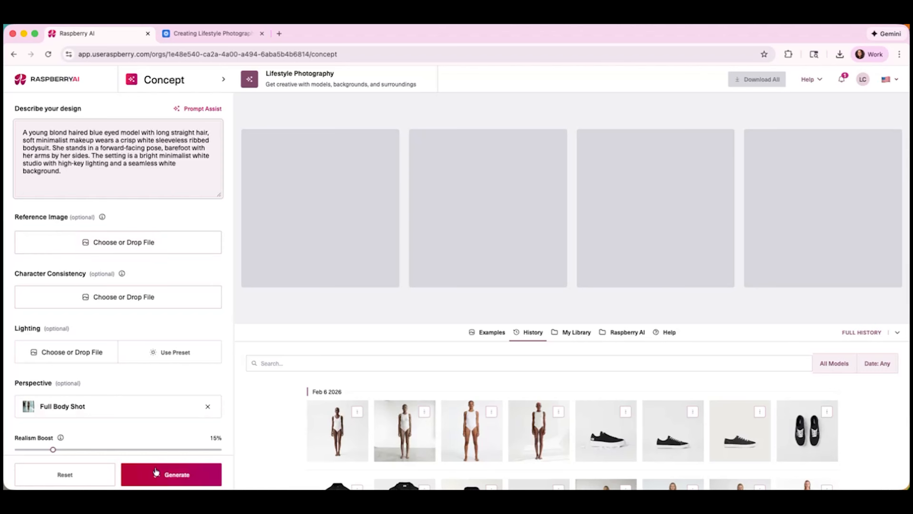
left_click(152, 474)
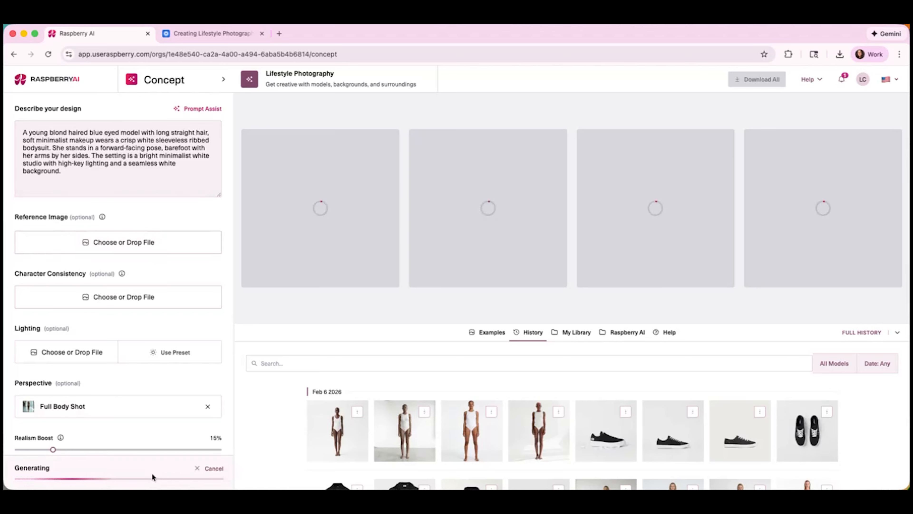
left_click_drag(141, 132, 102, 126)
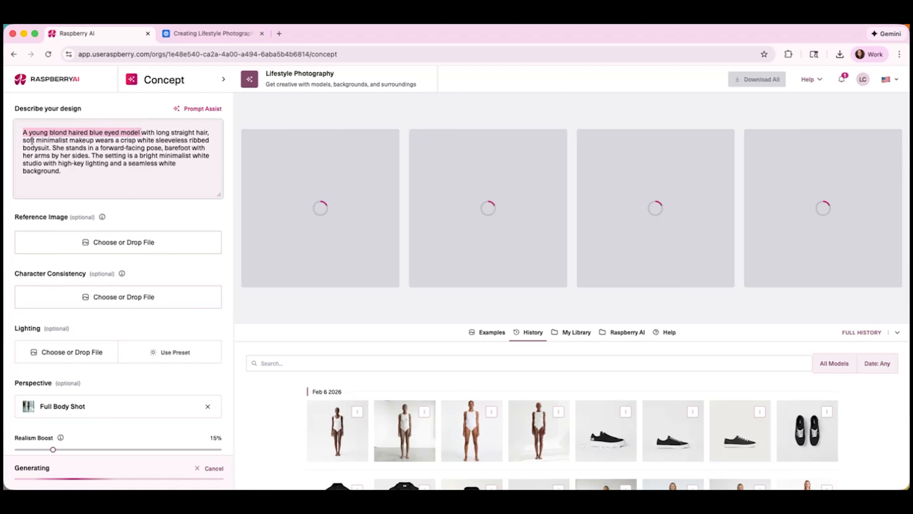
left_click_drag(35, 142, 23, 132)
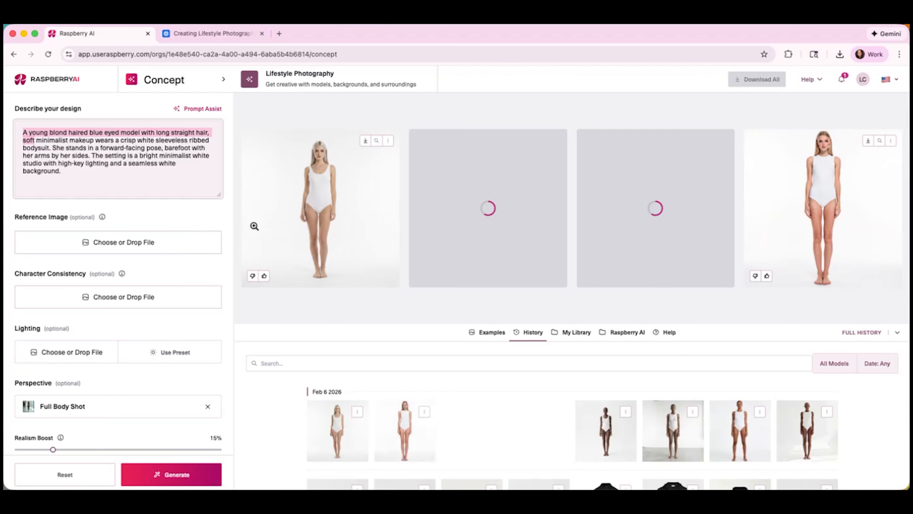
left_click(321, 186)
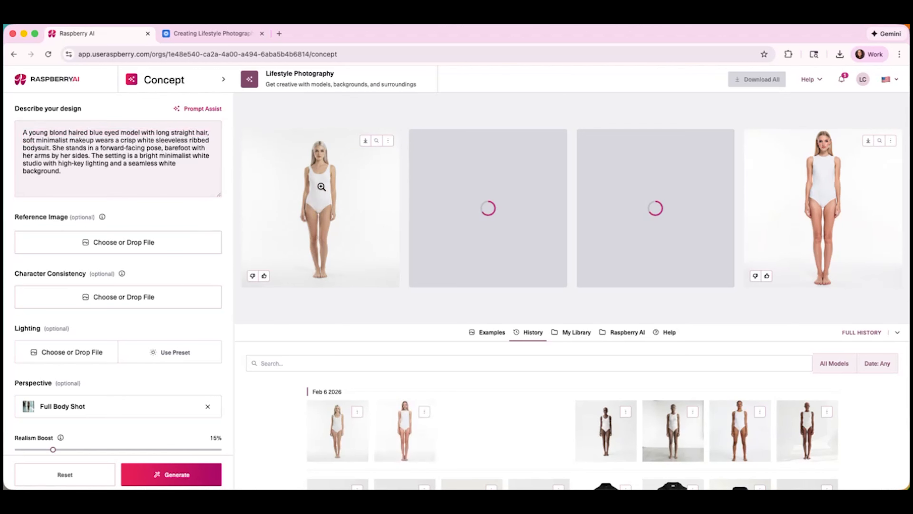
left_click(25, 297)
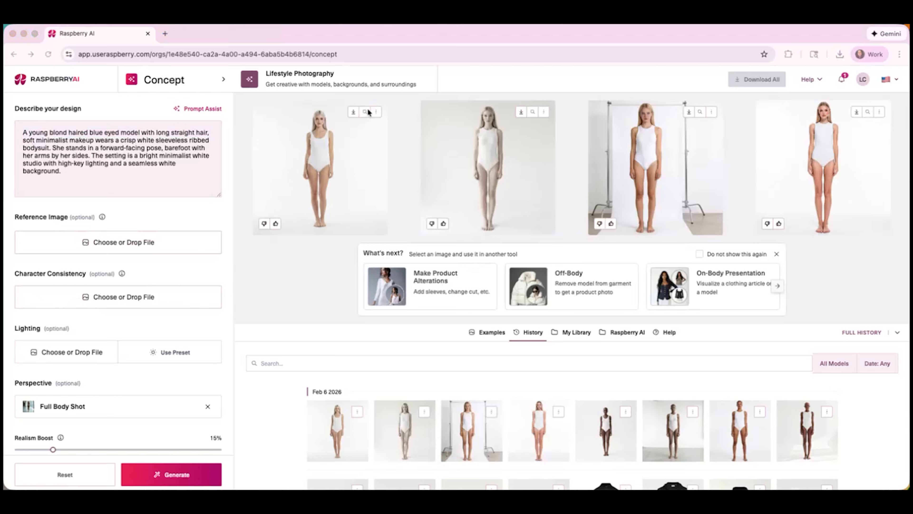
Step: Review the four generated blond model images one after another in the enlarged preview
left_click(364, 112)
left_click(365, 113)
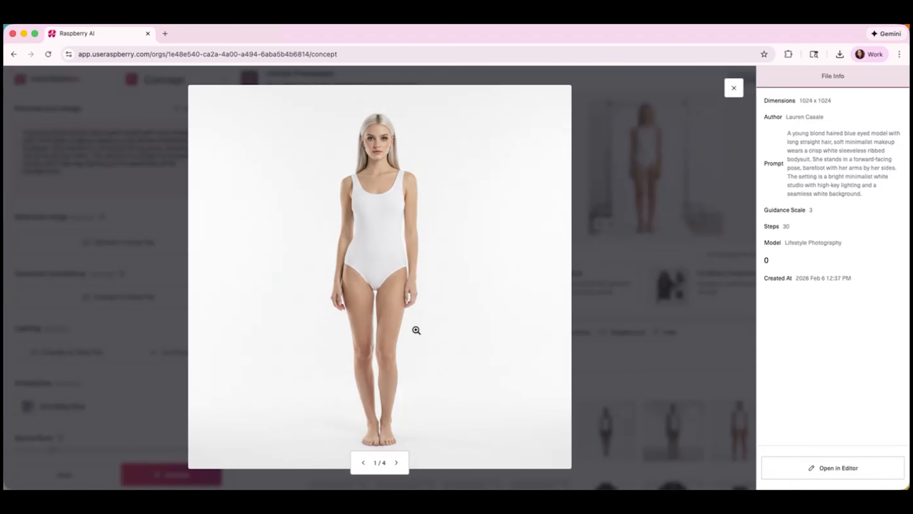
left_click(397, 462)
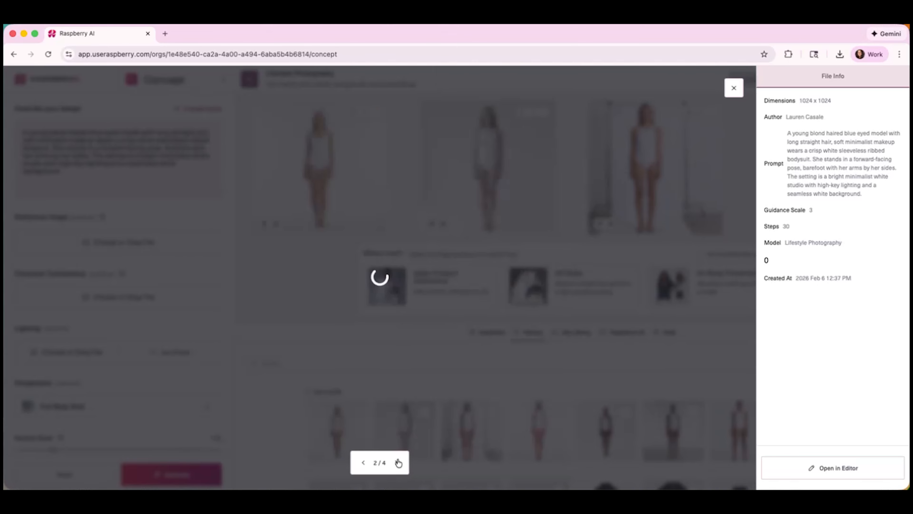
left_click(398, 463)
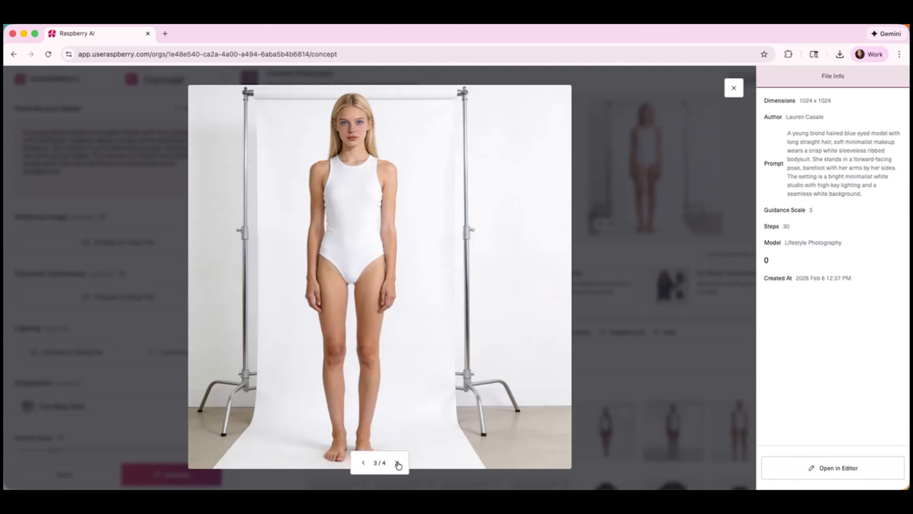
left_click(397, 463)
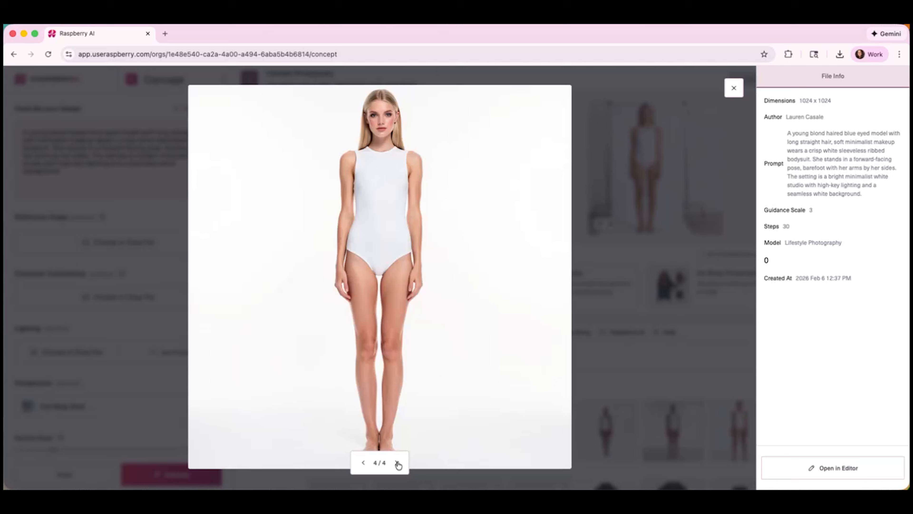
left_click(740, 96)
Step: Select the first generated blond model image and open it in the image editor
left_click(346, 175)
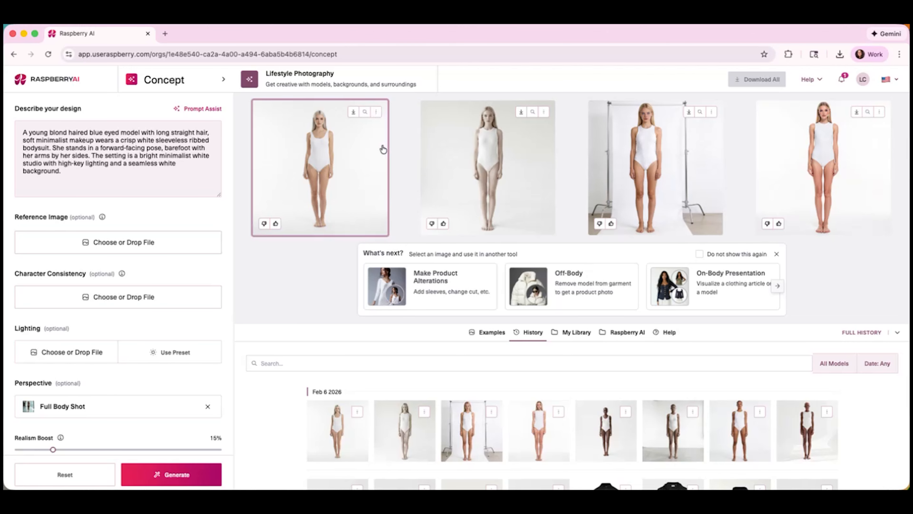
left_click(377, 112)
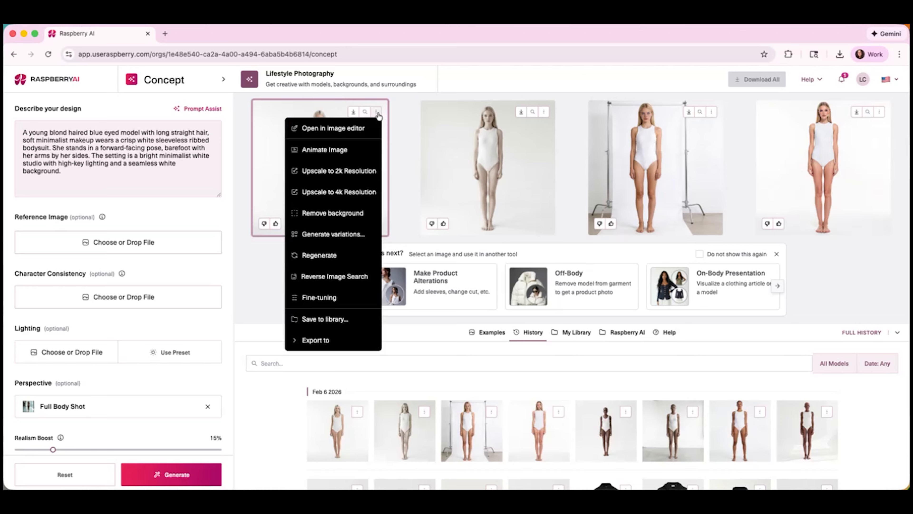
left_click(326, 134)
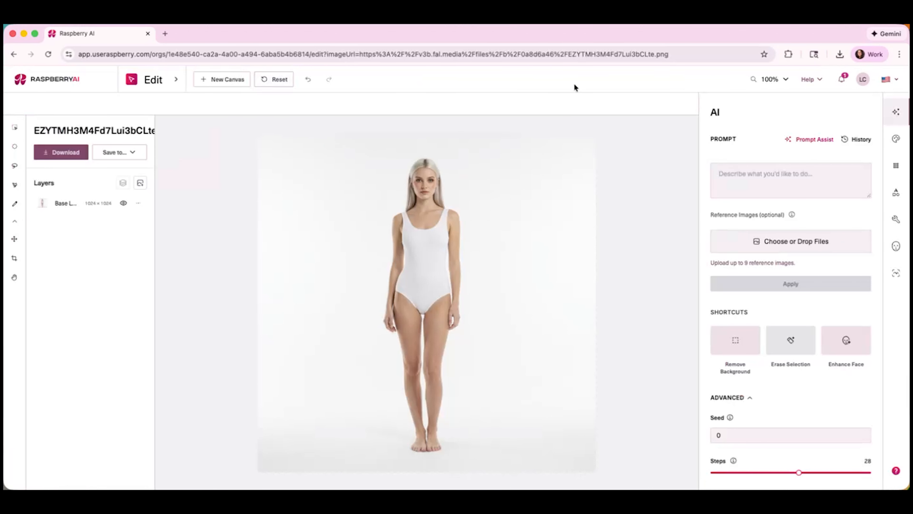
Step: Reuse the casual 3/4 view prompt from the prompt history and enlarge the prompt box to show its full text
left_click(859, 140)
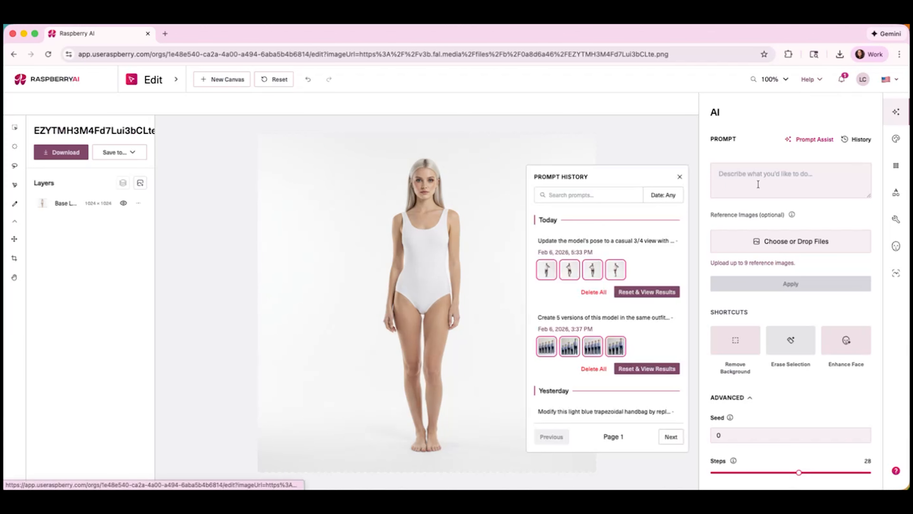
left_click(652, 266)
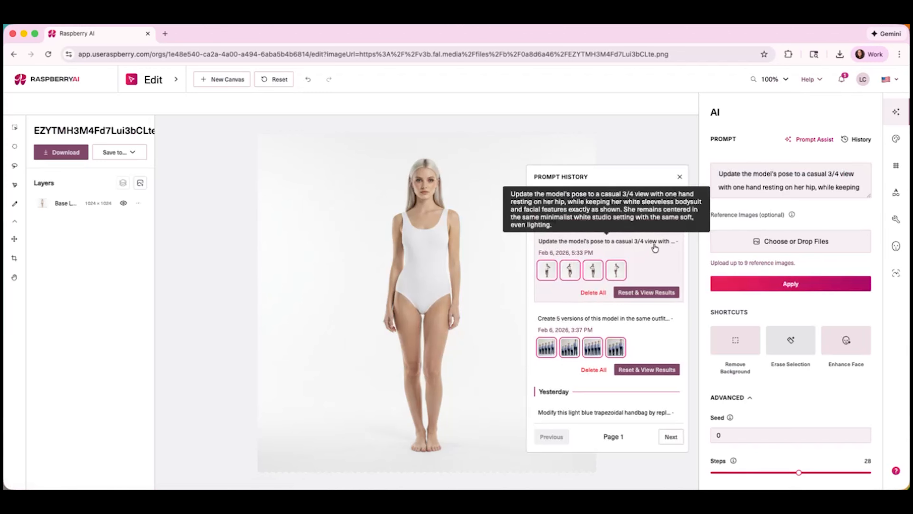
mouse_move(550, 276)
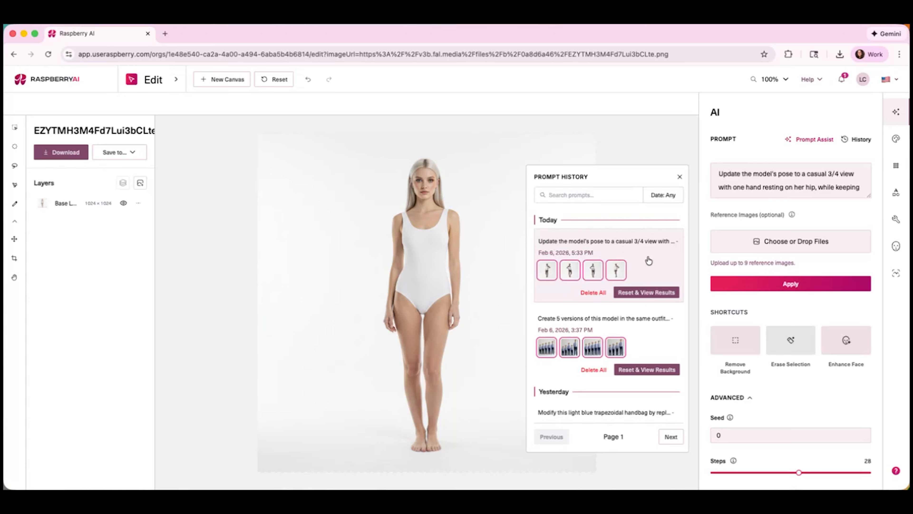
left_click(680, 179)
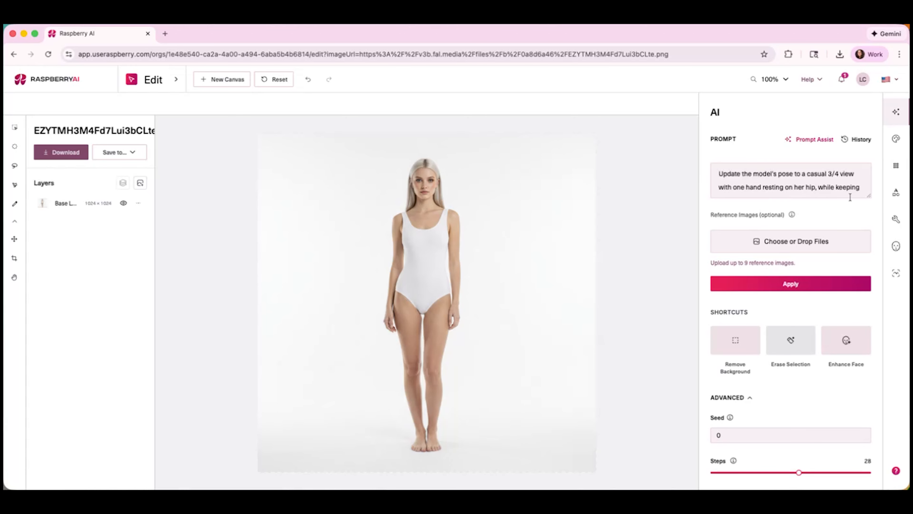
left_click_drag(869, 195, 867, 253)
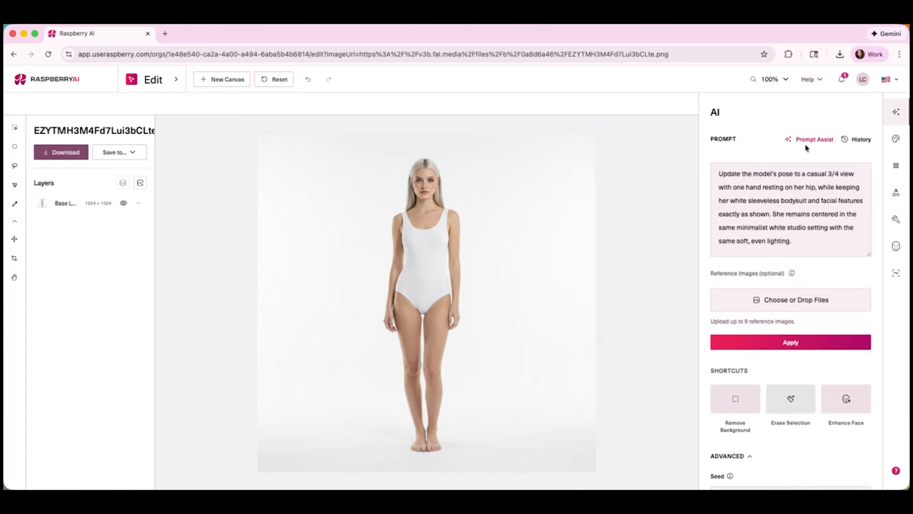
Step: Apply the 3/4 pose prompt to the blond model image and confirm the first variant
left_click(793, 342)
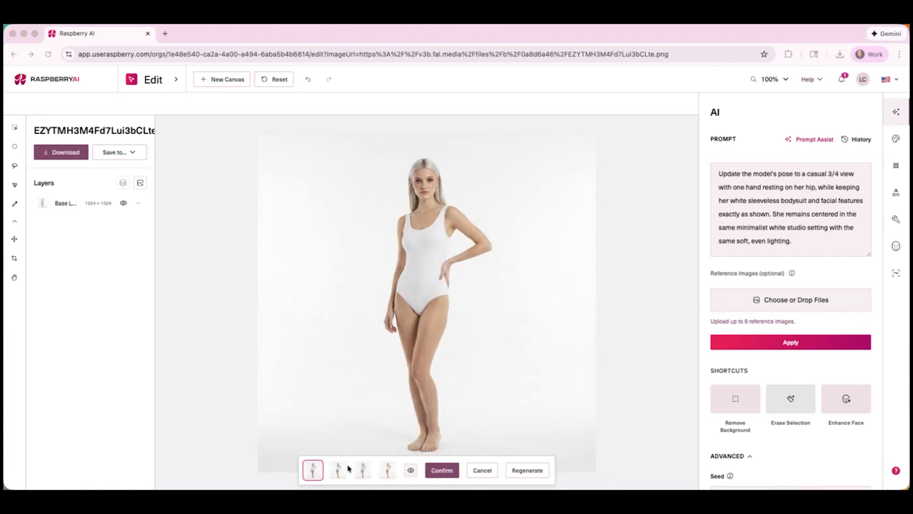
left_click(335, 470)
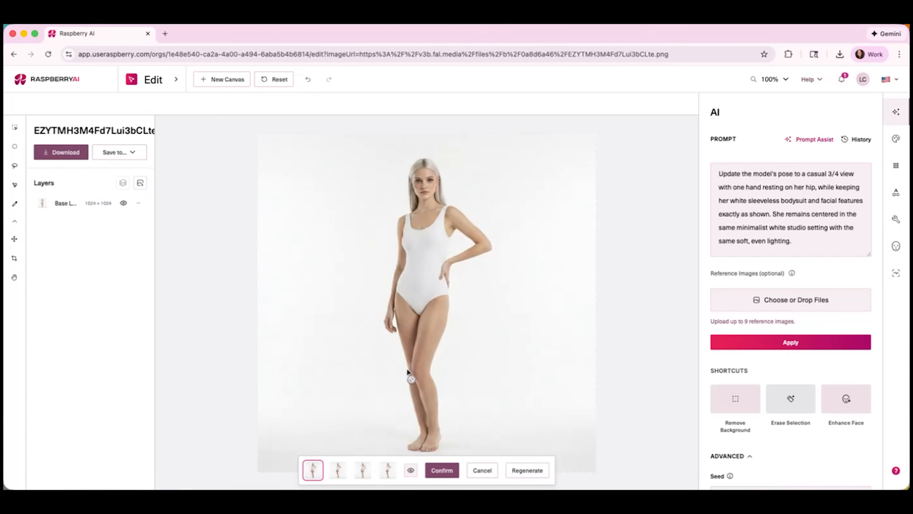
left_click(443, 471)
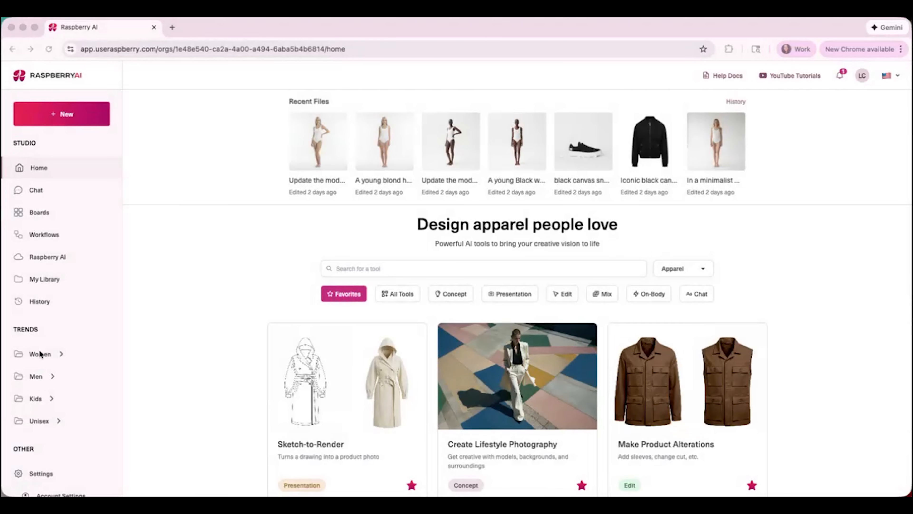
Step: Start a new On-Body presentation and set its mode to Beta OnBody
left_click(73, 115)
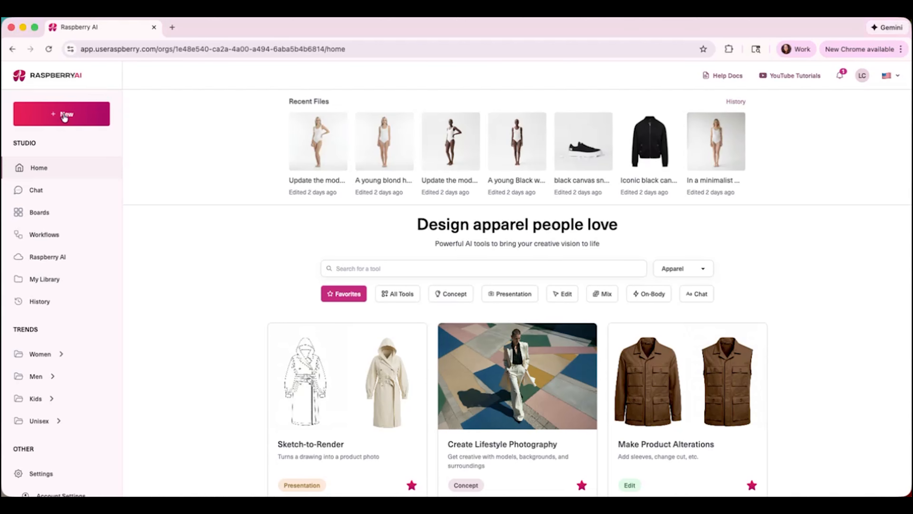
left_click(73, 114)
left_click(58, 230)
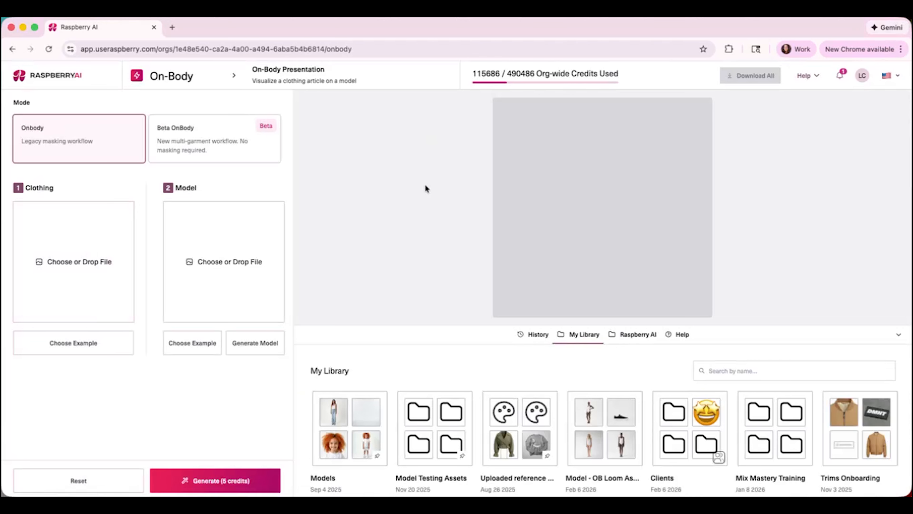
left_click(187, 139)
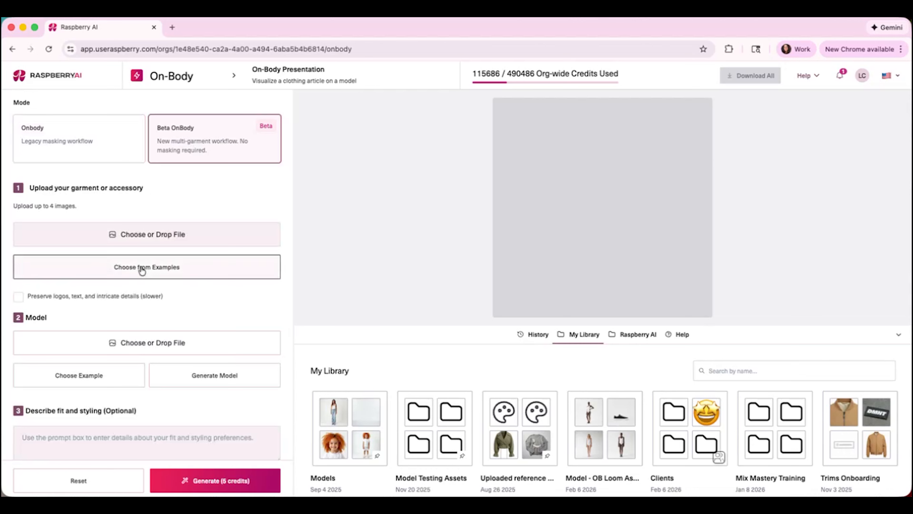
Step: Add the sneaker, T-shirt, jeans and leather jacket images from the model assets folder in My Library as the garments
scroll(148, 201, "down", 1)
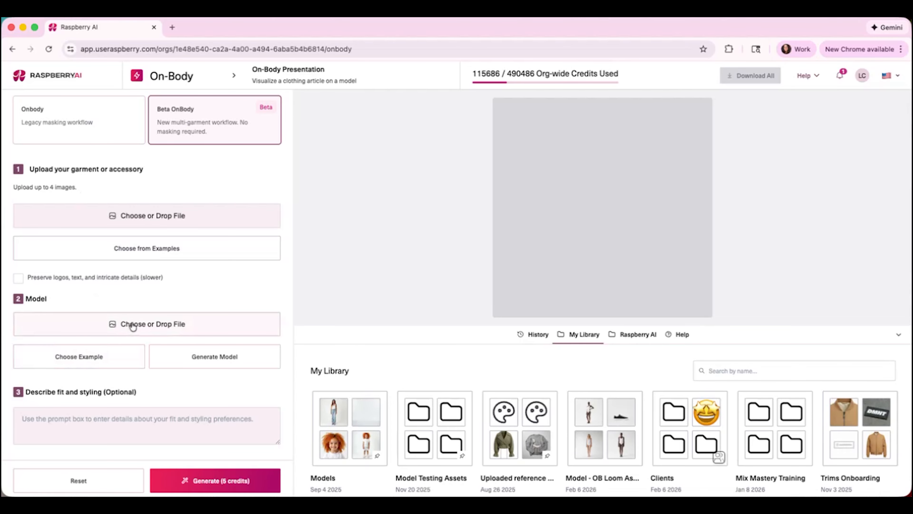
left_click(159, 218)
scroll(438, 376, "down", 3)
left_click(406, 403)
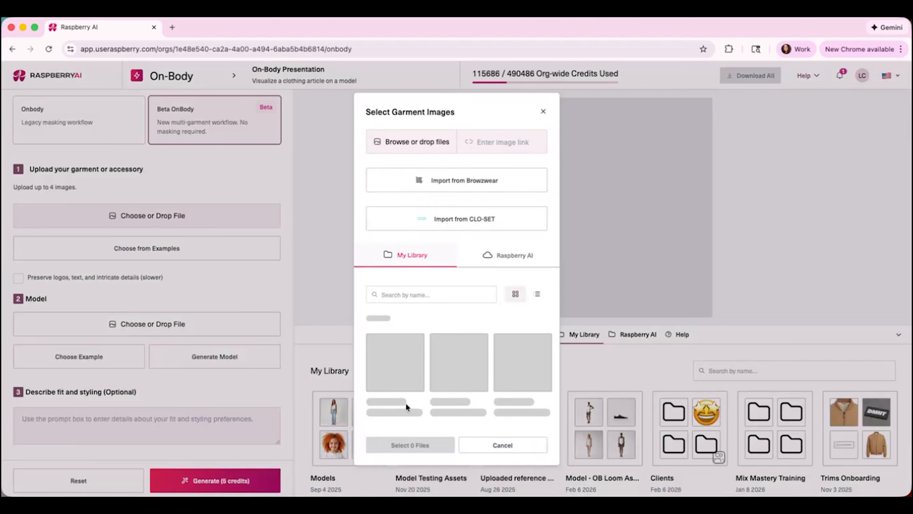
scroll(467, 381, "down", 2)
left_click(475, 369)
scroll(473, 387, "down", 2)
left_click(473, 391)
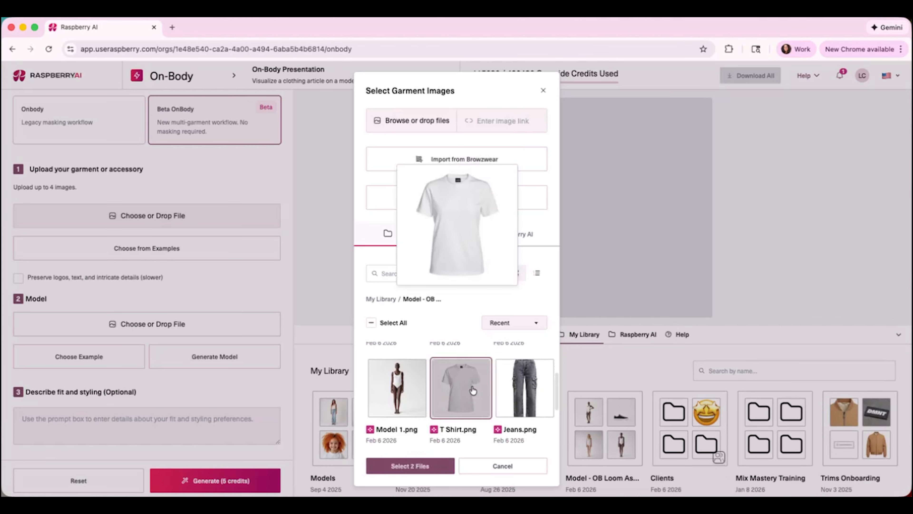
left_click(527, 394)
scroll(439, 400, "down", 3)
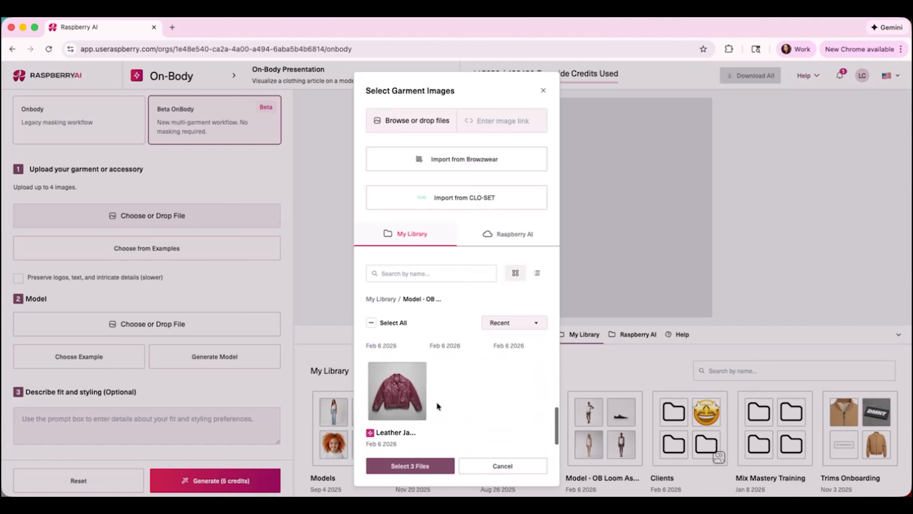
left_click(417, 395)
left_click(429, 467)
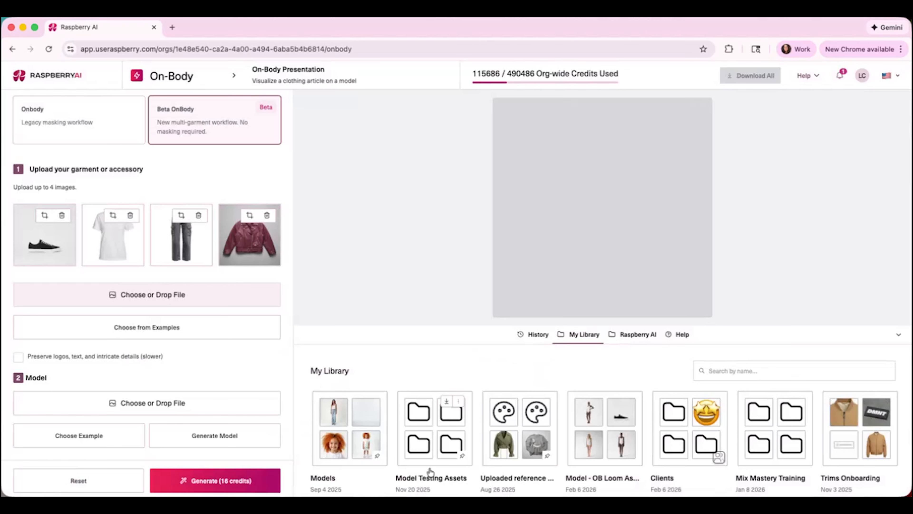
Step: Set Model 2.png from the model assets folder in My Library as the model to dress
scroll(85, 330, "down", 3)
left_click(141, 328)
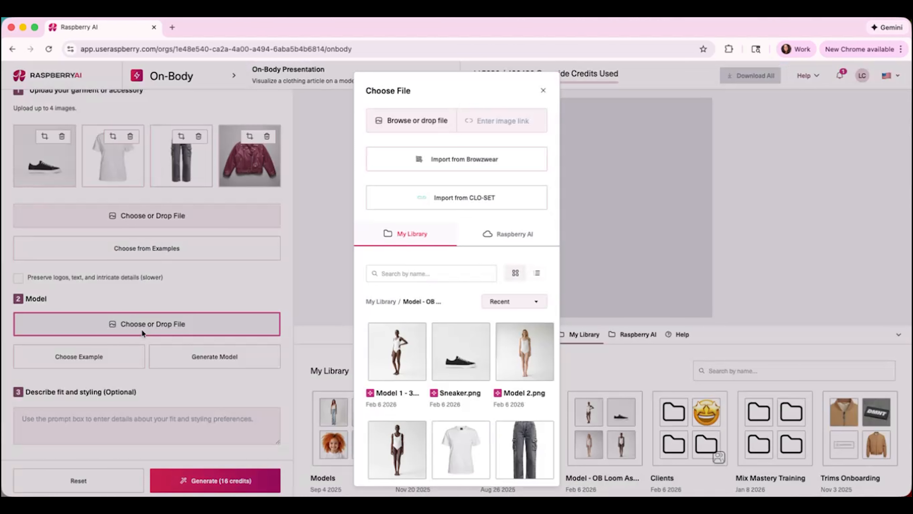
left_click(528, 355)
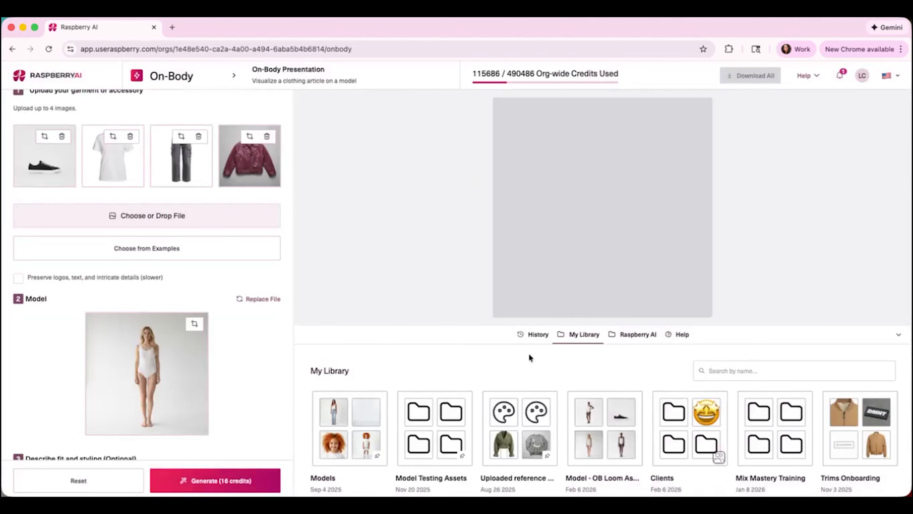
scroll(237, 375, "up", 1)
scroll(237, 375, "down", 1)
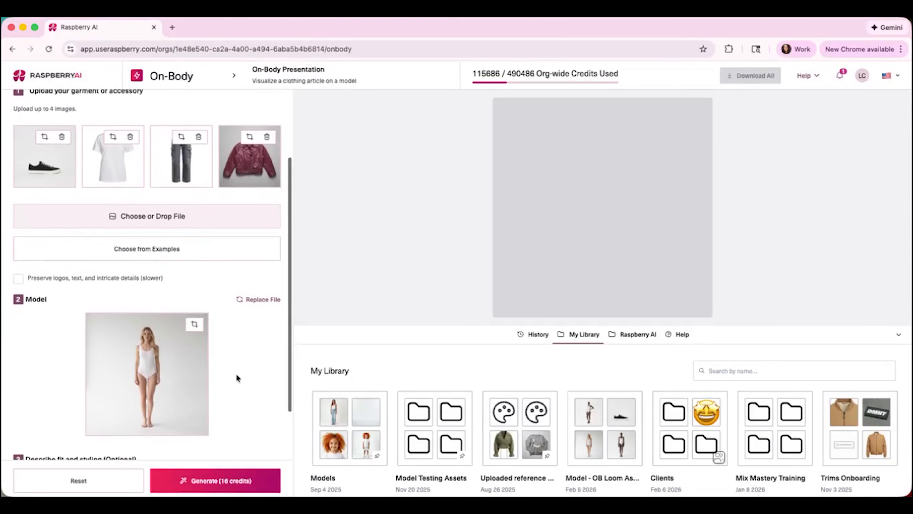
Step: Enter the styling description "White tshirt tucked into the pants and the jacket is unzipped and open" and generate the image
scroll(236, 377, "down", 1)
scroll(236, 377, "down", 1)
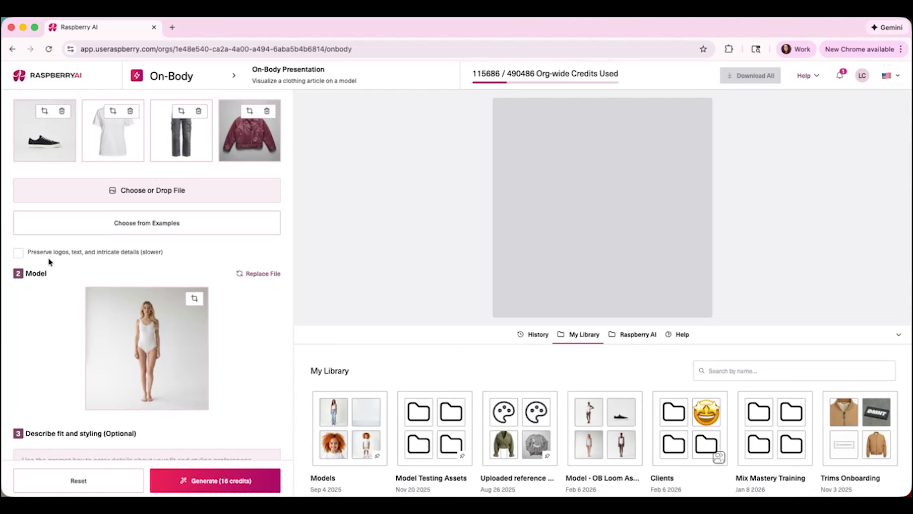
scroll(148, 258, "down", 2)
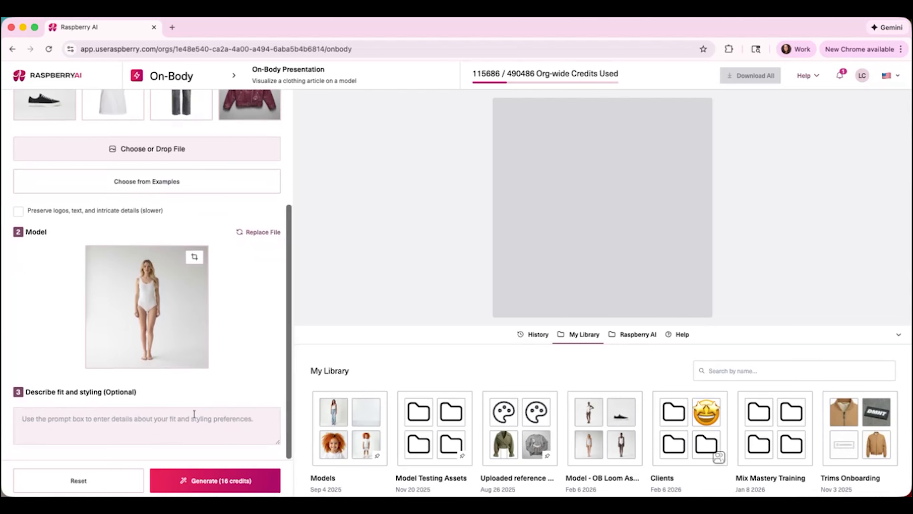
left_click(131, 433)
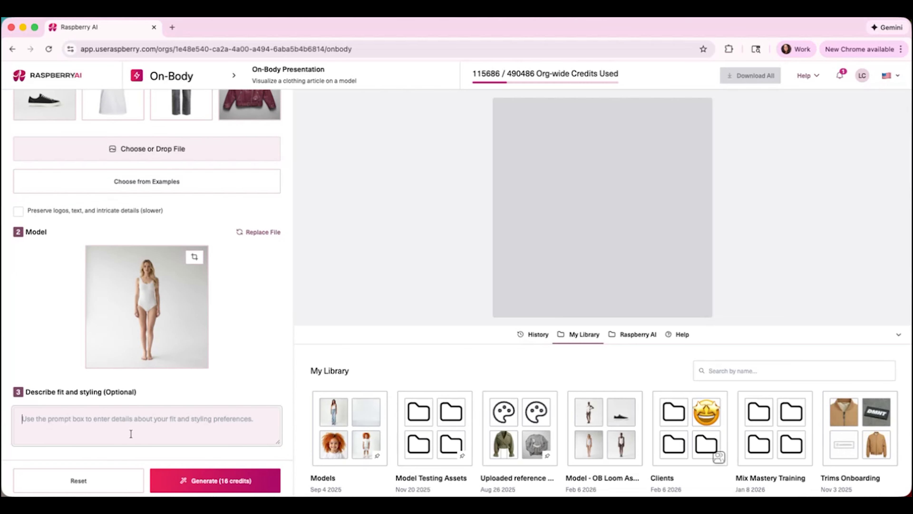
type("White tshi")
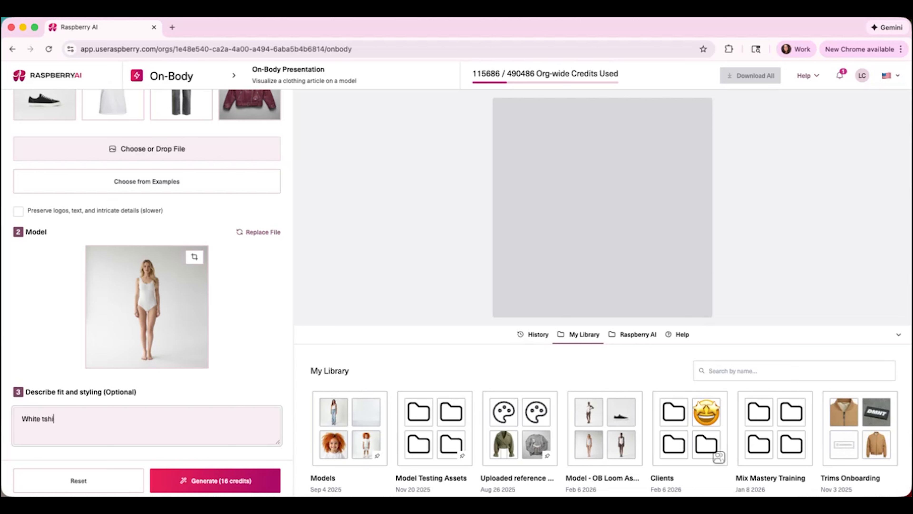
type("rt tucked into the pants and")
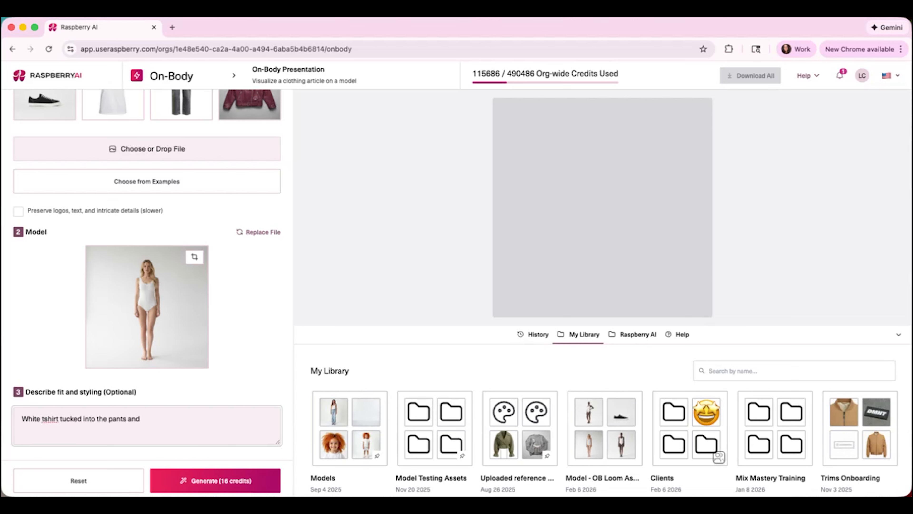
type(" the jacket is unzipped and open")
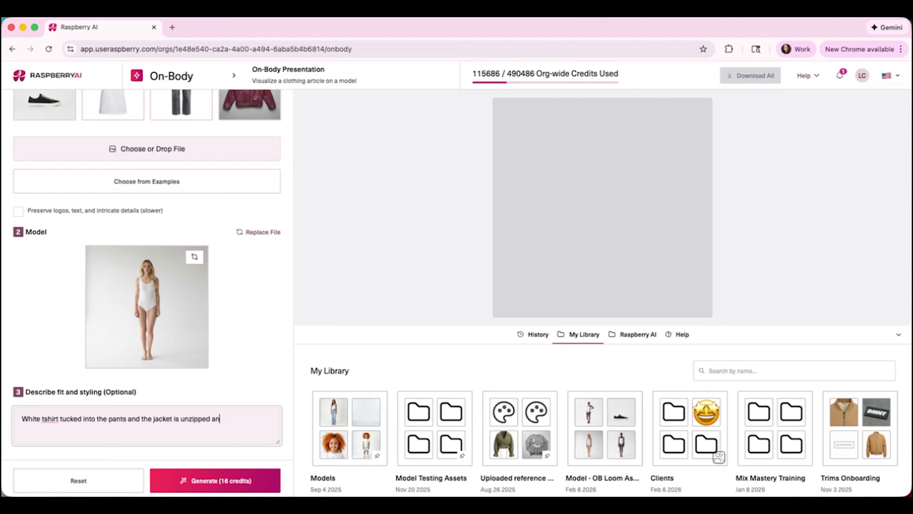
left_click(222, 482)
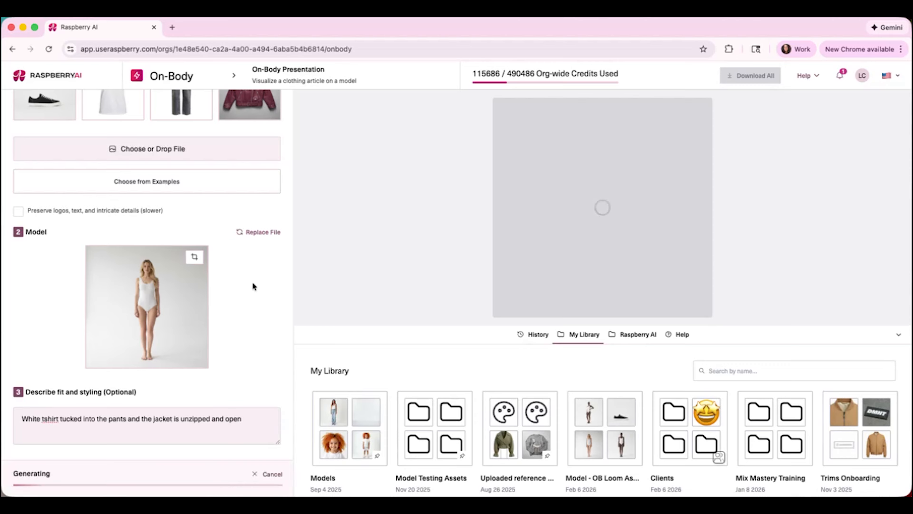
Step: Examine the generated image of the dressed blond model at enlarged size, checking the garments and styling, and close the preview
scroll(253, 286, "up", 3)
scroll(252, 282, "up", 2)
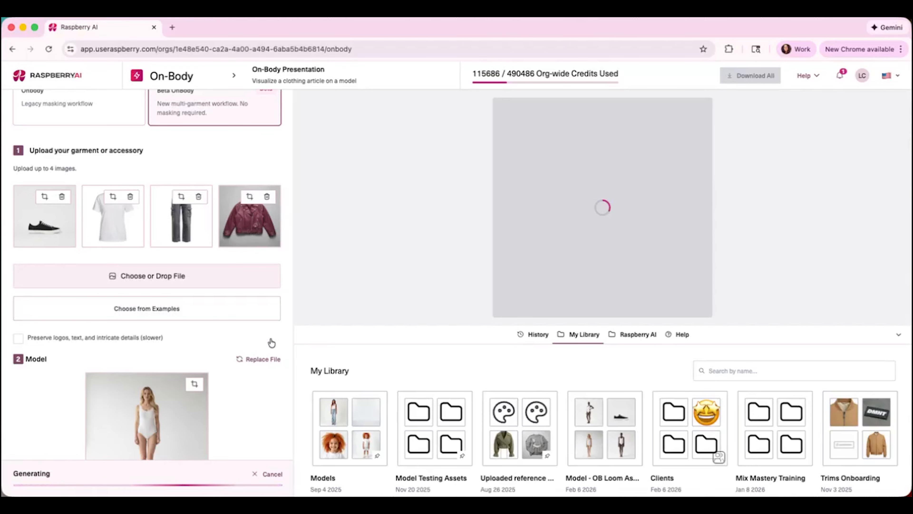
scroll(266, 342, "down", 3)
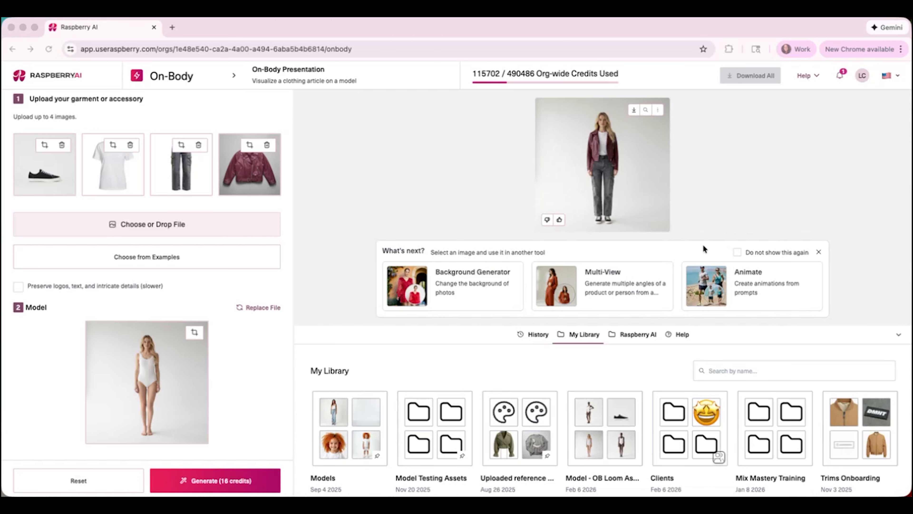
left_click(646, 111)
left_click(646, 111)
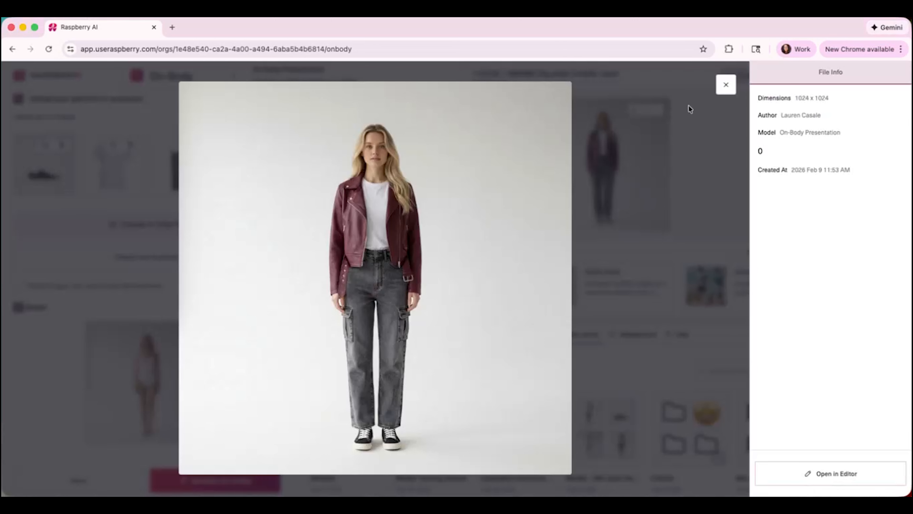
left_click(726, 85)
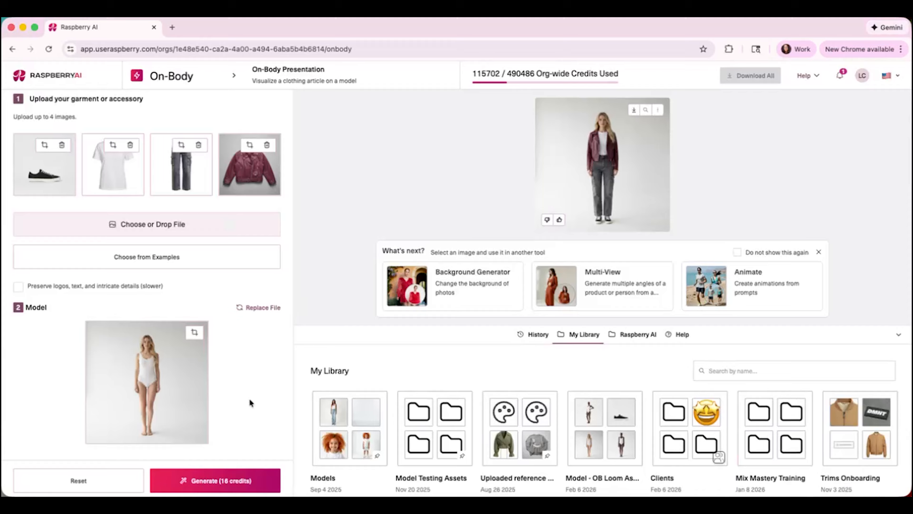
Step: Replace the model with the 3/4 view image of Model 1 from the same library folder
scroll(249, 398, "down", 2)
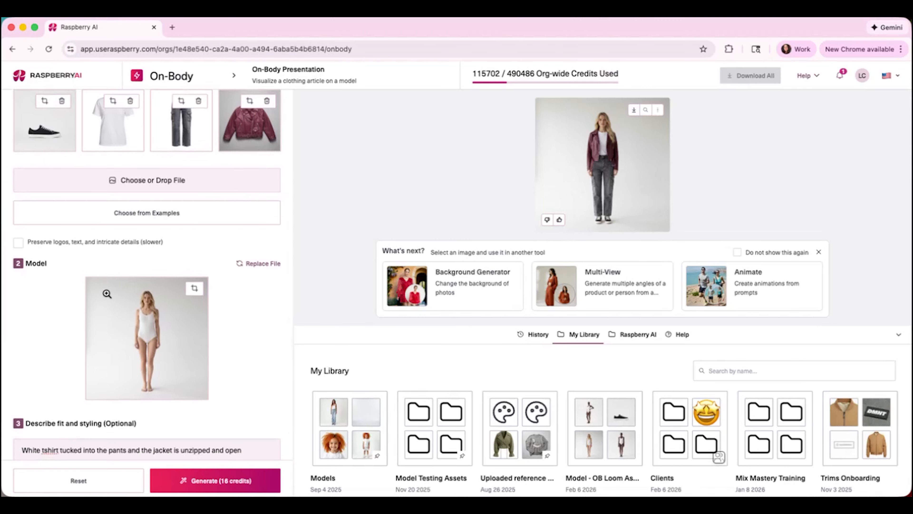
left_click(270, 263)
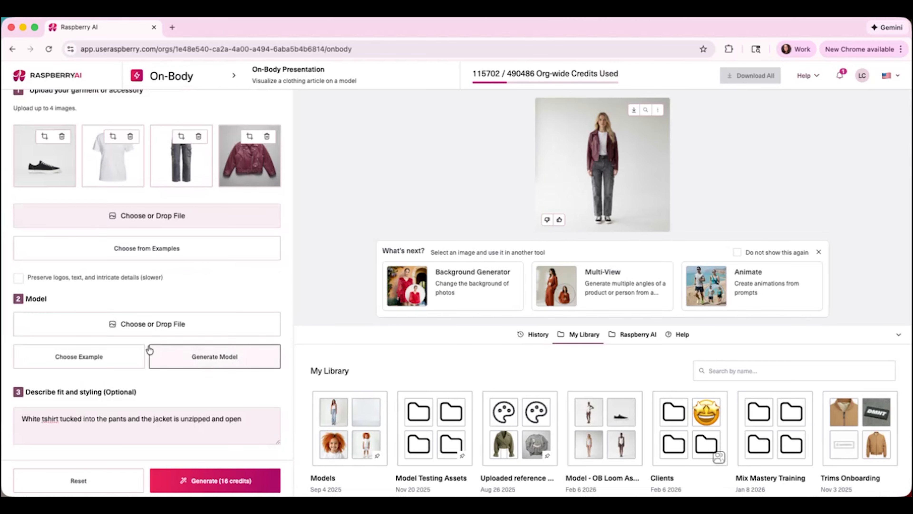
left_click(151, 327)
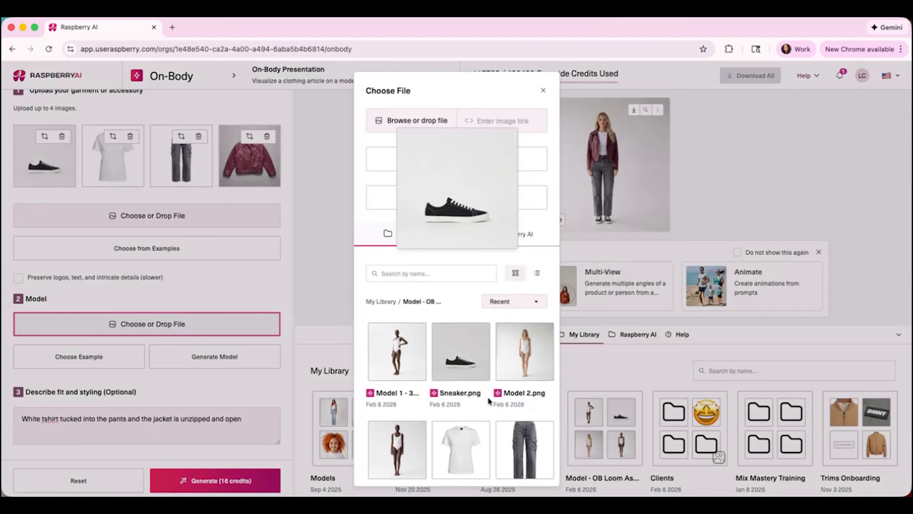
scroll(488, 401, "down", 3)
scroll(488, 401, "up", 3)
mouse_move(392, 357)
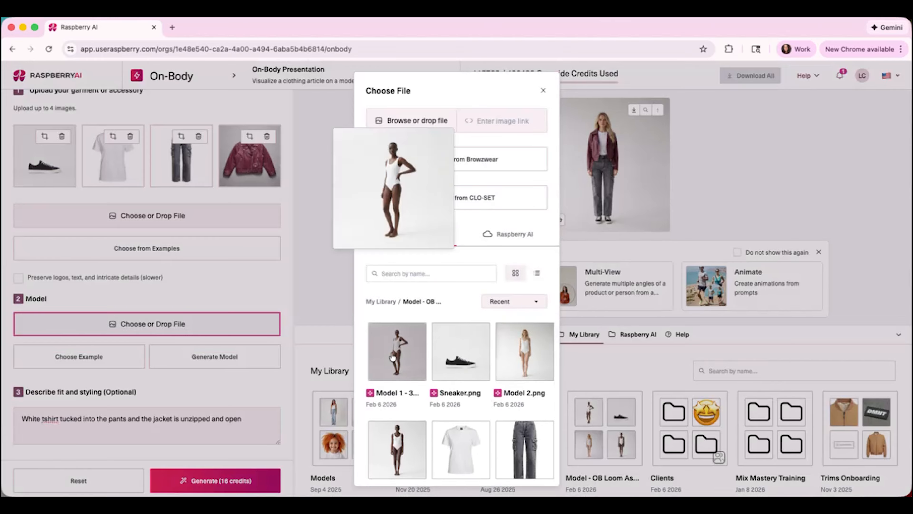
left_click(392, 357)
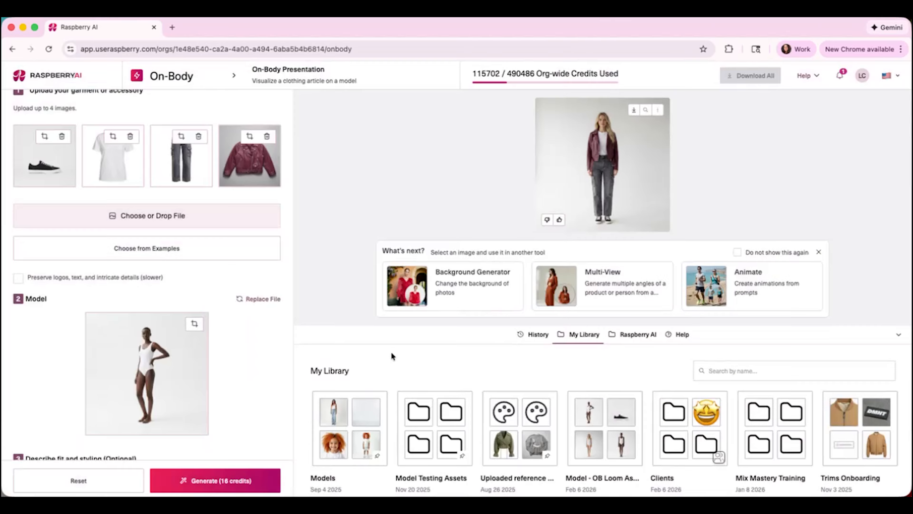
Step: Generate the outfit on the 3/4 view model with the same garments and styling text, and inspect the result enlarged
left_click(212, 482)
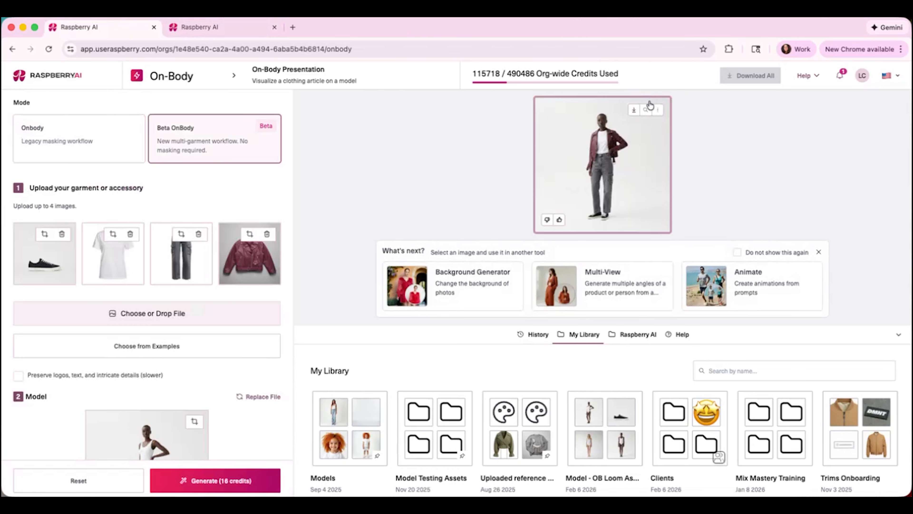
left_click(646, 110)
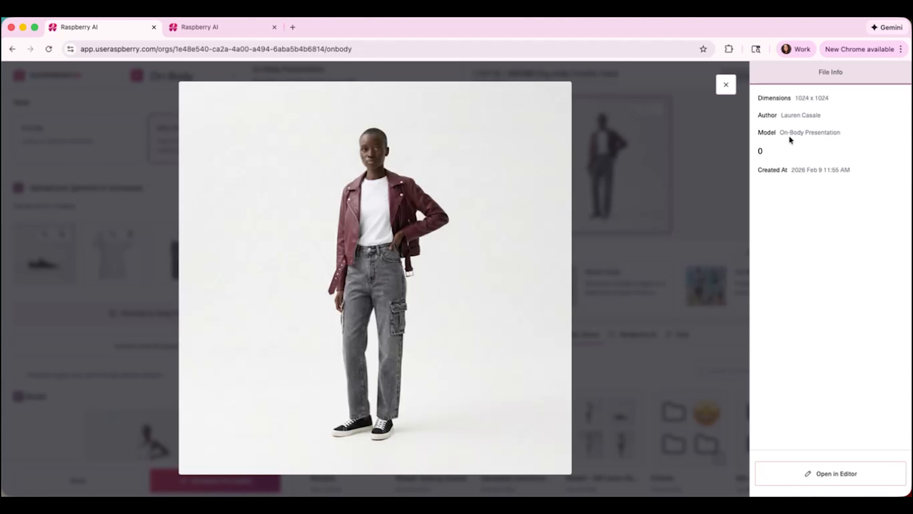
left_click(726, 86)
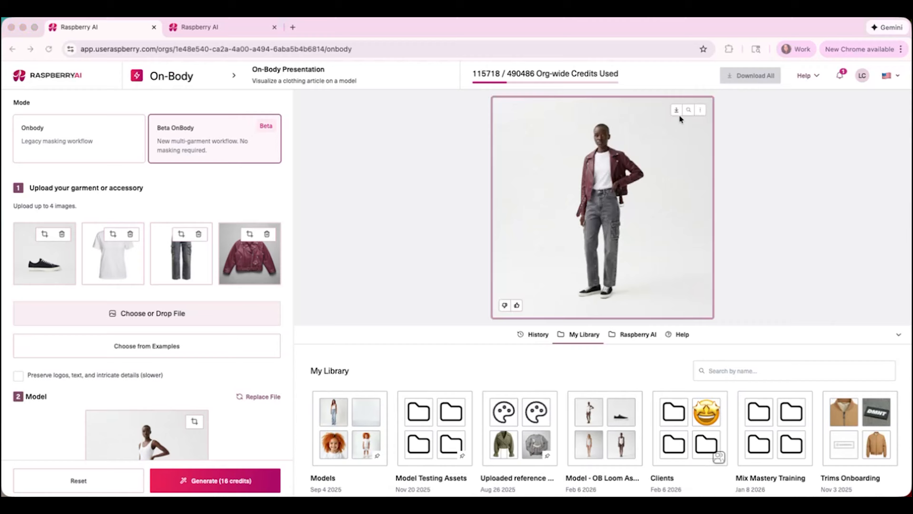
Step: Save the dressed 3/4 view model image to the model assets folder in My Library as "Dressed 1"
left_click(702, 110)
left_click(702, 110)
left_click(702, 110)
left_click(646, 306)
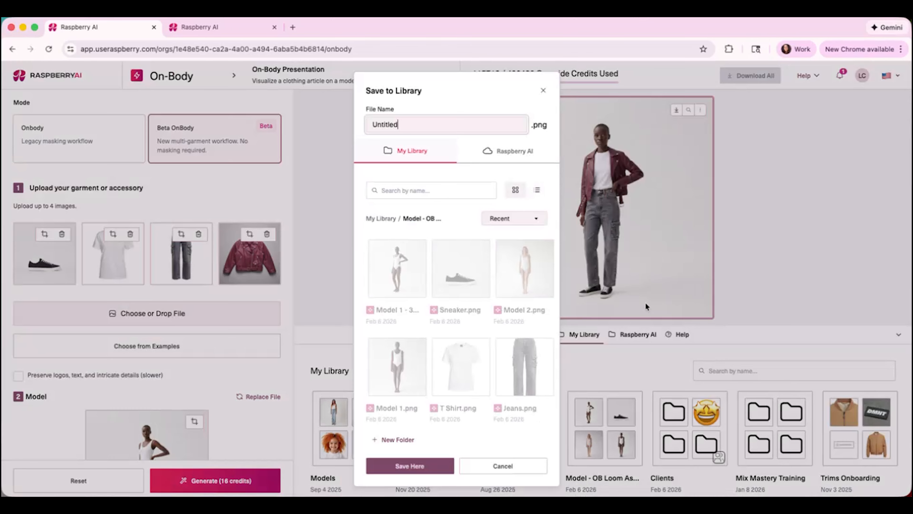
double_click(393, 125)
type("Dres")
key("BackSpace")
key("BackSpace")
type("essed 1")
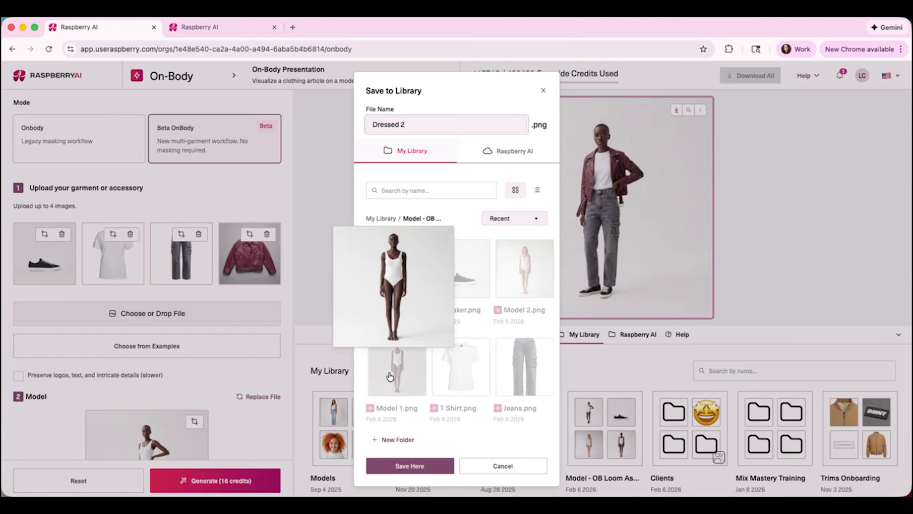
left_click(410, 465)
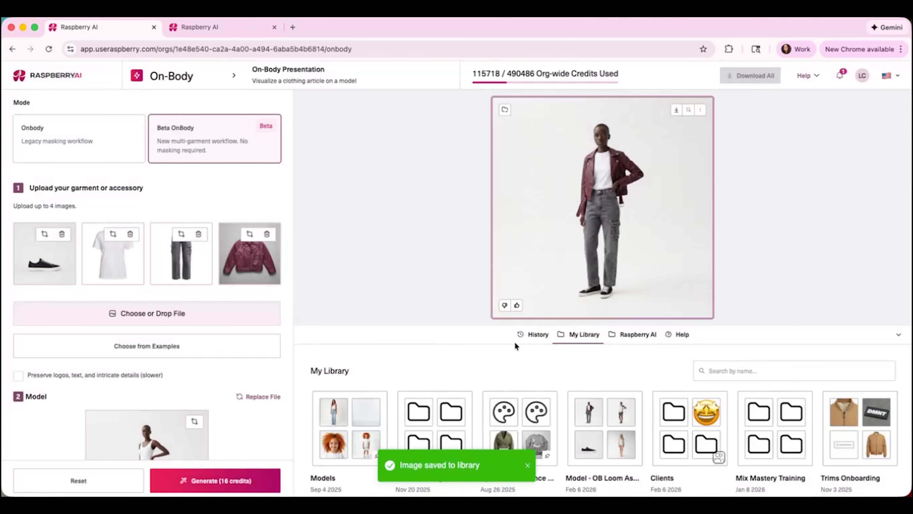
Step: Reopen the dressed blond model image from the history and save it to the same library folder as "Model 2"
left_click(531, 334)
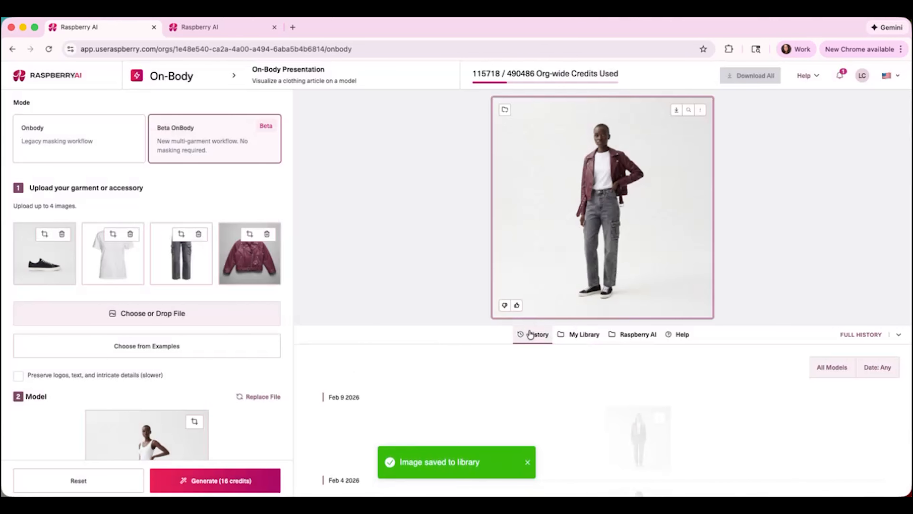
left_click(650, 435)
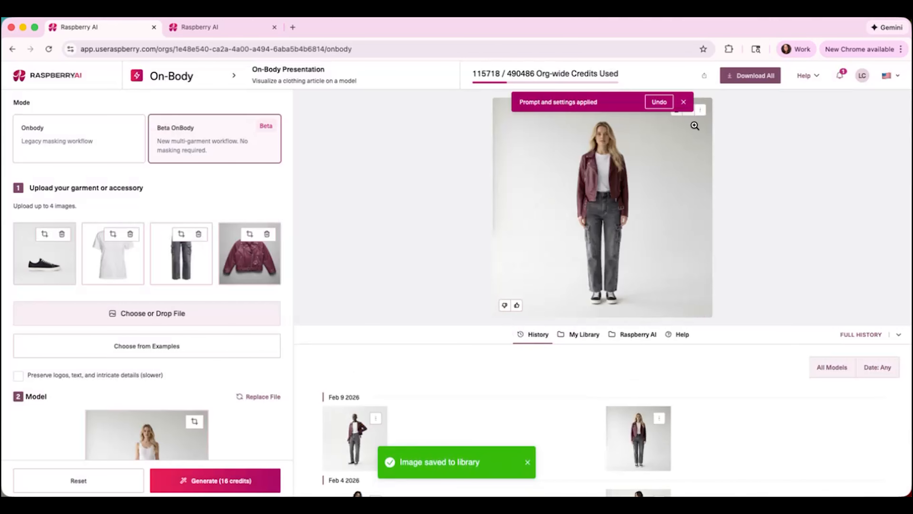
left_click(700, 109)
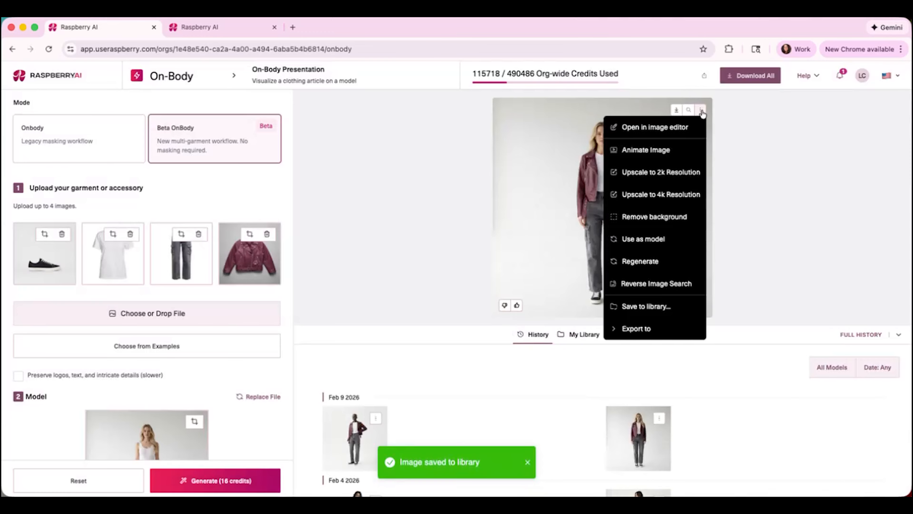
left_click(646, 306)
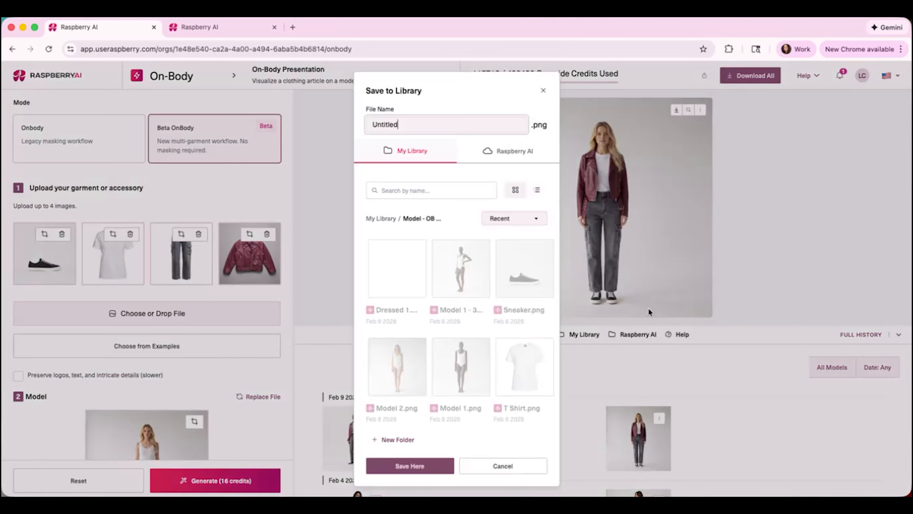
left_click_drag(398, 125, 335, 125)
type("Model 2")
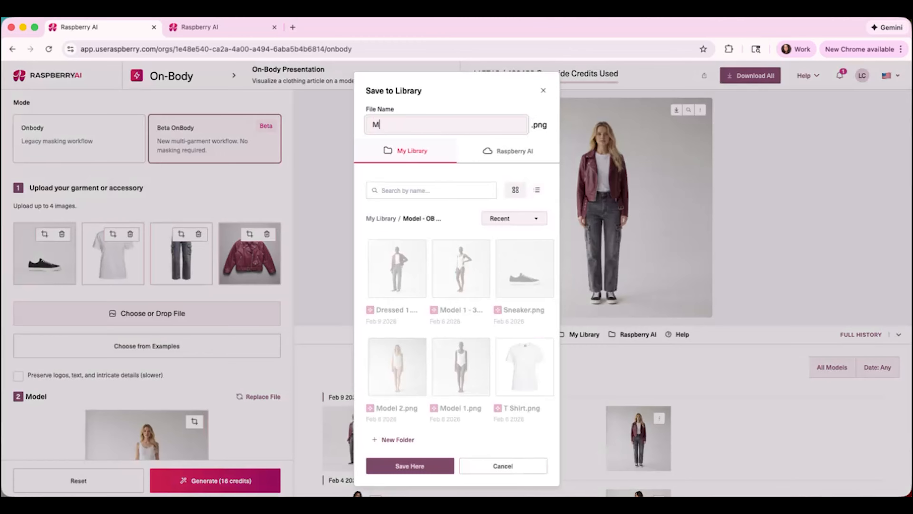
left_click(412, 465)
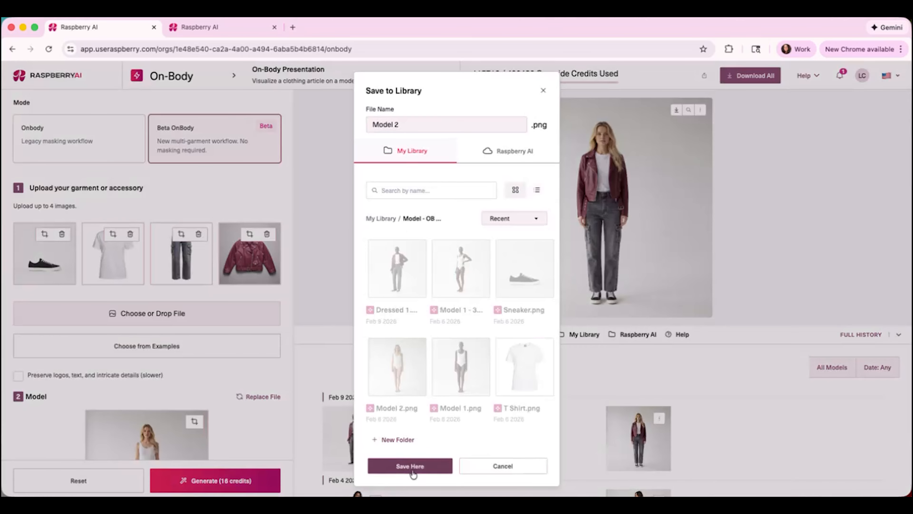